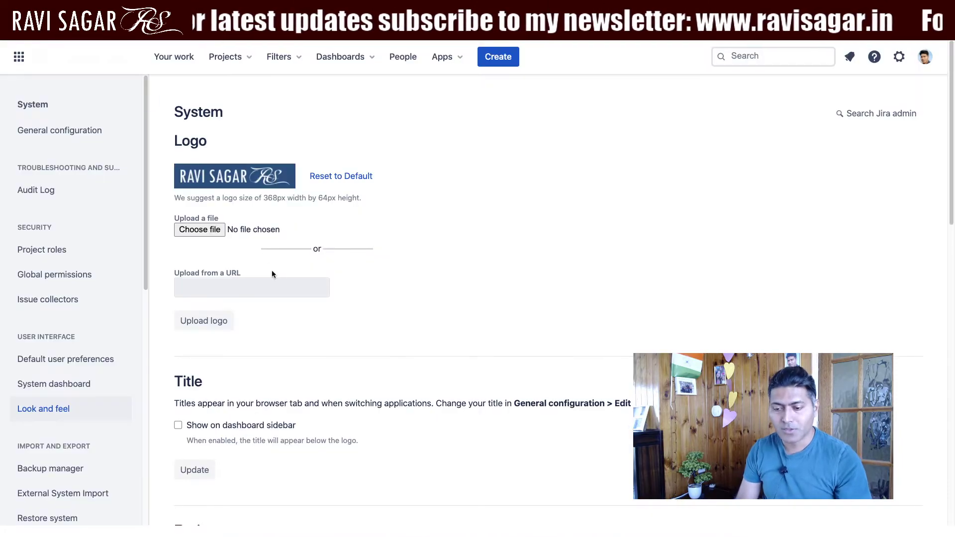
# Scroll the Look and feel page down to the Navigation colors settings
pyautogui.scroll(-2, 298, 272)
pyautogui.scroll(1, 324, 277)
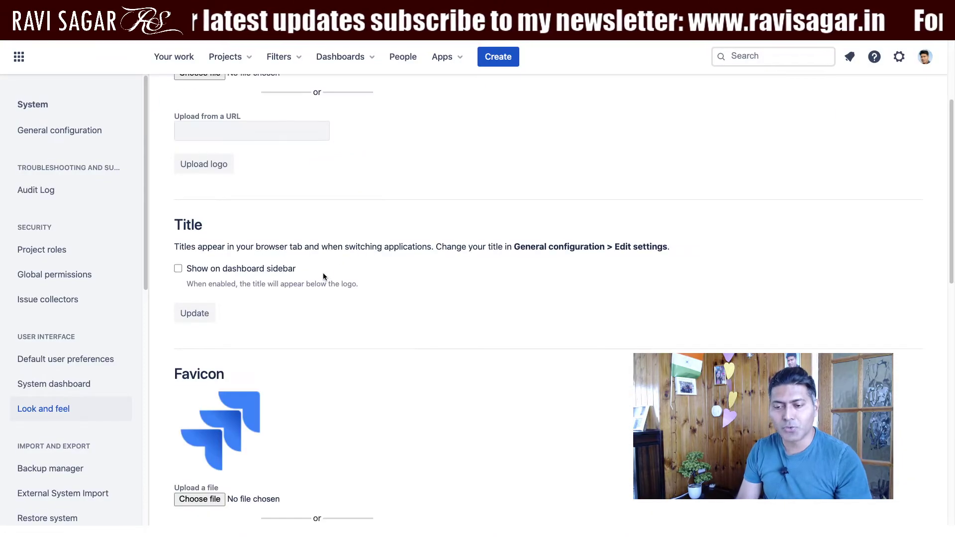
pyautogui.scroll(-10, 323, 272)
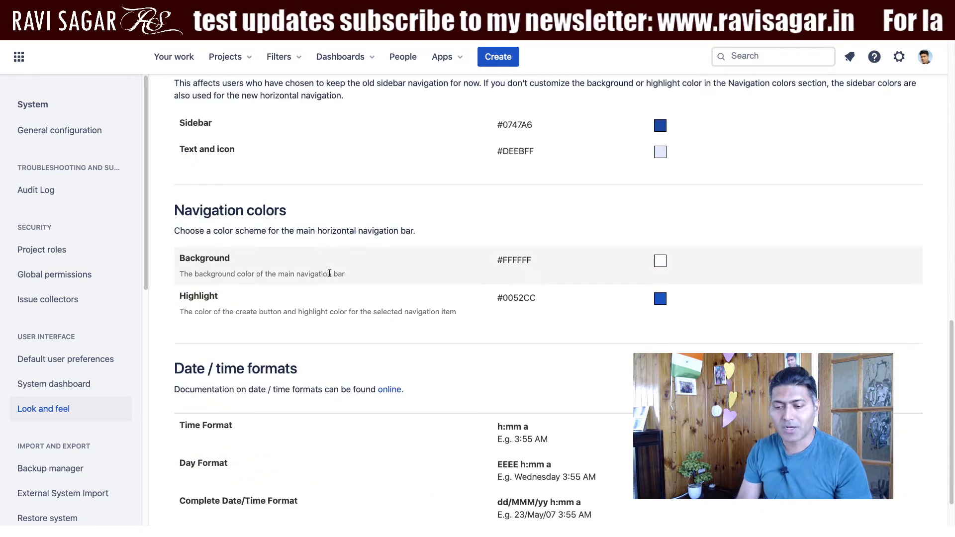
pyautogui.scroll(-1, 349, 278)
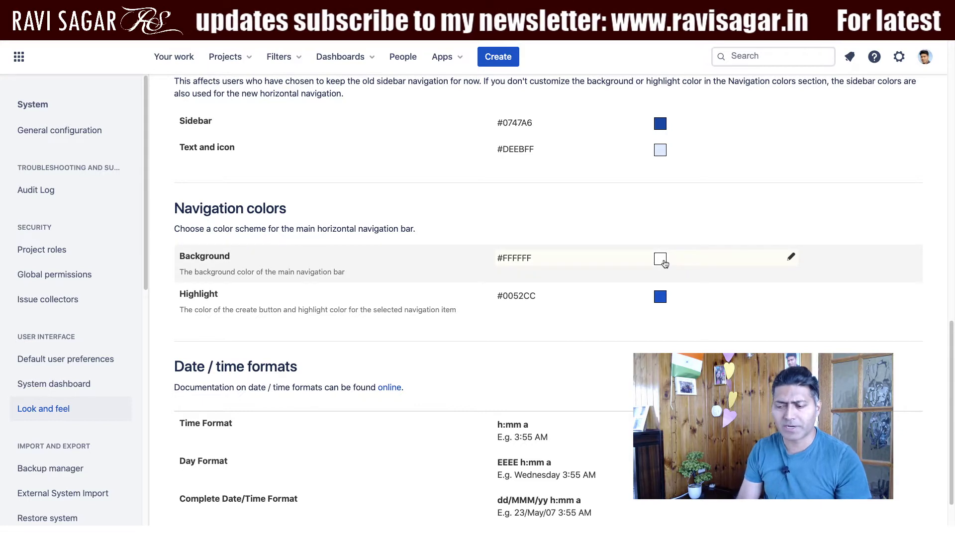
# Pick orange #e38100 as the navigation bar background in the colour picker and save it
pyautogui.click(620, 259)
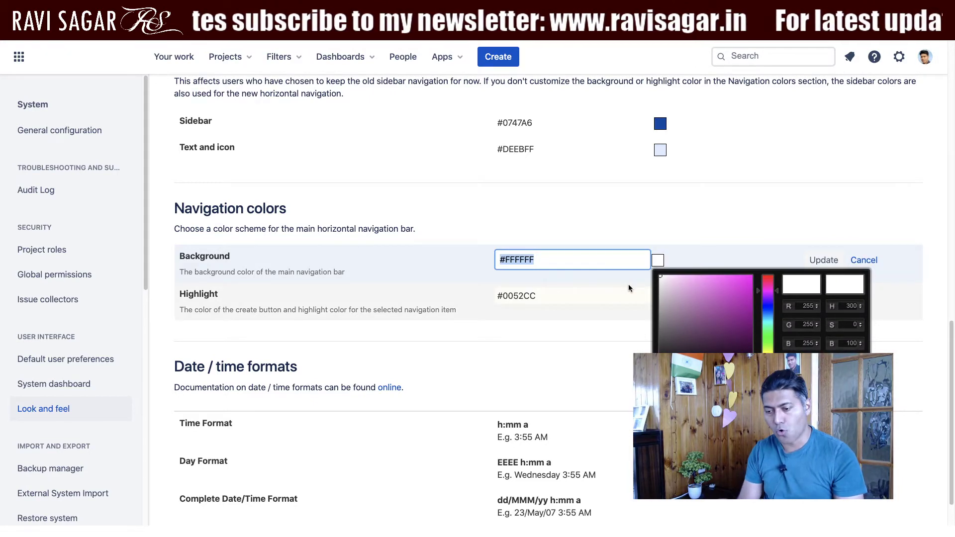
pyautogui.moveTo(747, 305); pyautogui.dragTo(743, 342)
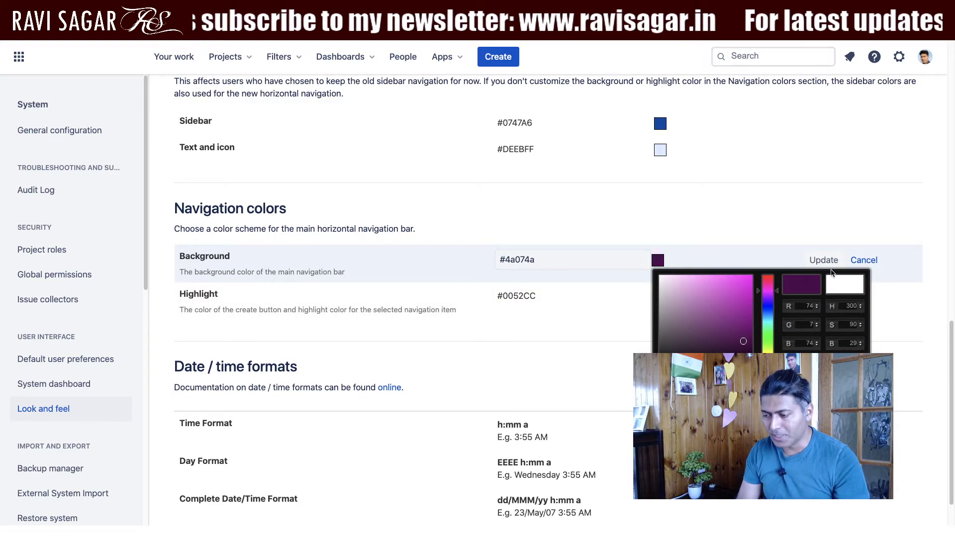
pyautogui.moveTo(770, 312)
pyautogui.mouseDown()
pyautogui.moveTo(769, 361)
pyautogui.moveTo(753, 348)
pyautogui.mouseUp()
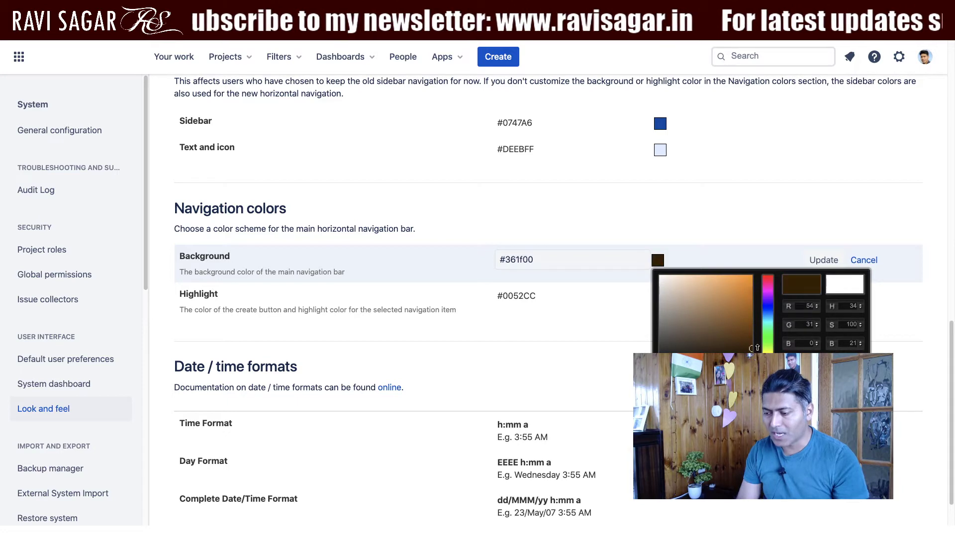
pyautogui.click(751, 286)
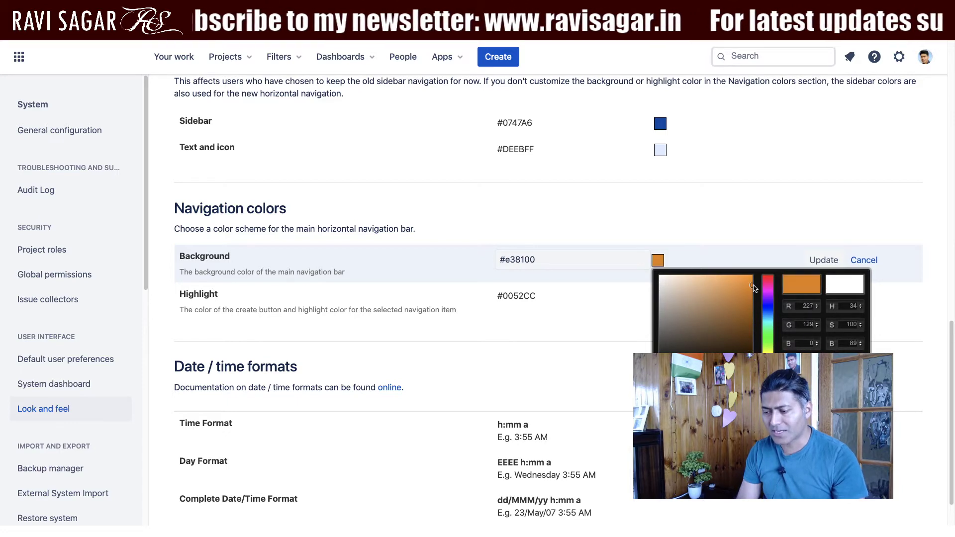
pyautogui.click(828, 260)
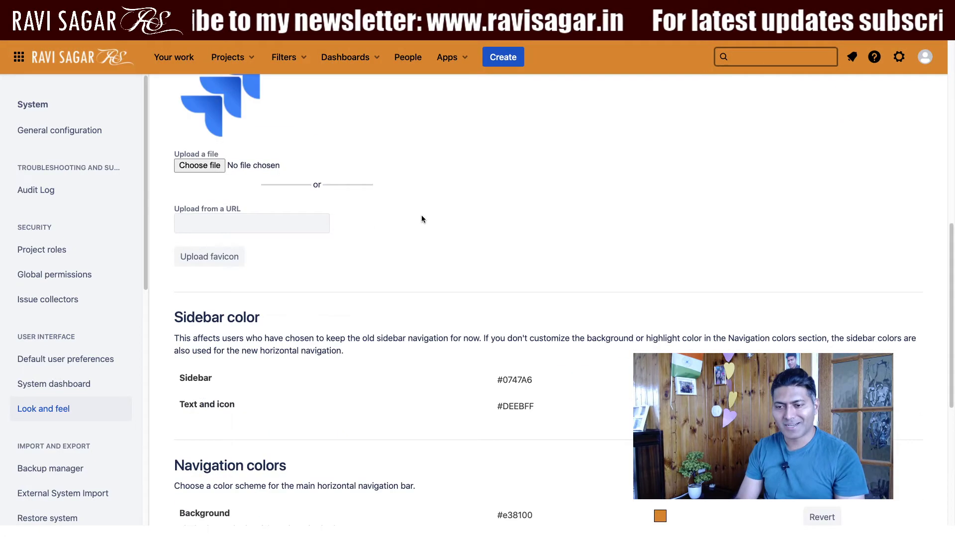
# Change the navigation bar background to dark maroon #330000
pyautogui.scroll(-7, 422, 216)
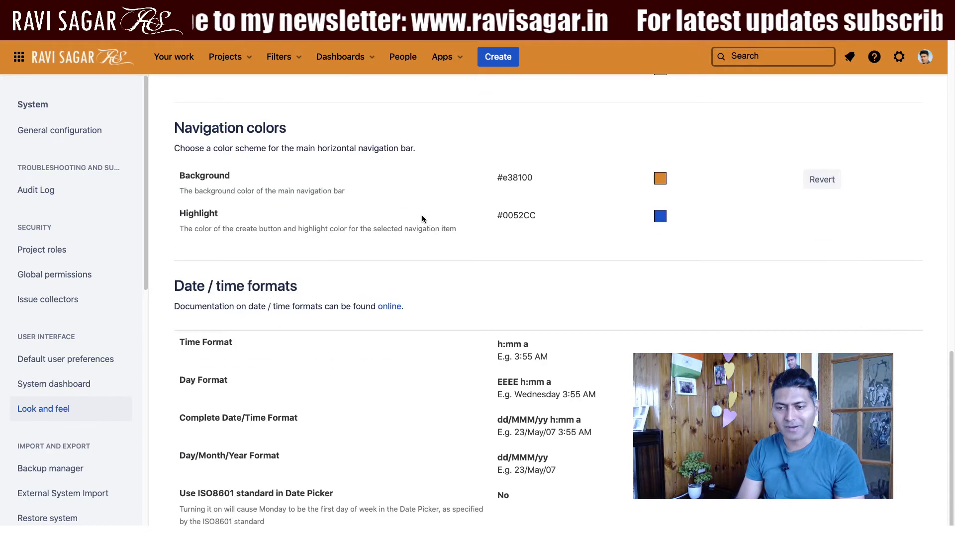
pyautogui.click(578, 179)
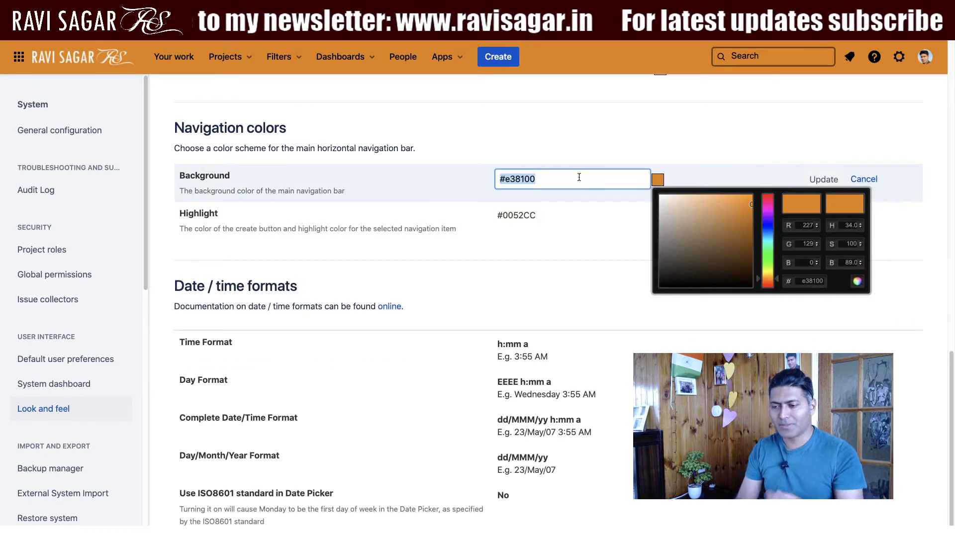
pyautogui.write('#')
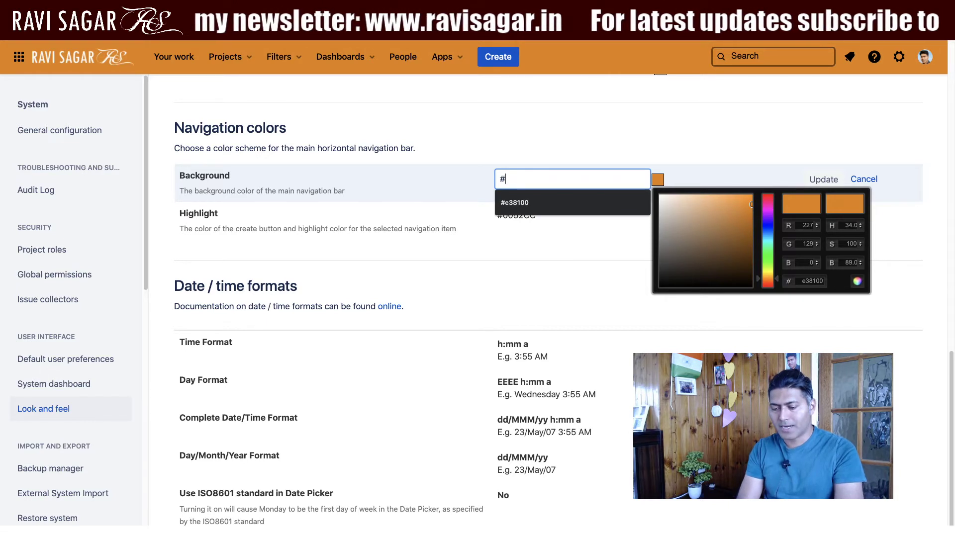
pyautogui.write('330000')
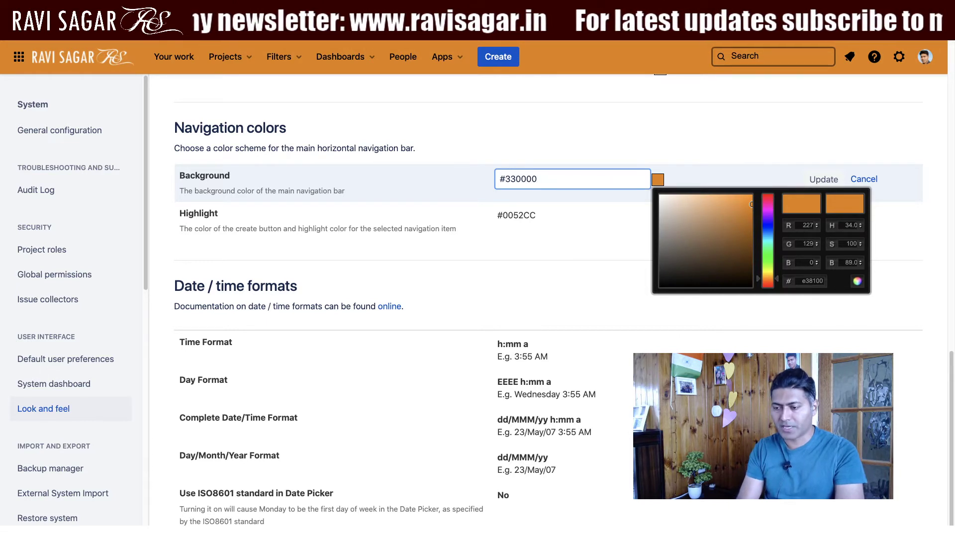
pyautogui.press('Return')
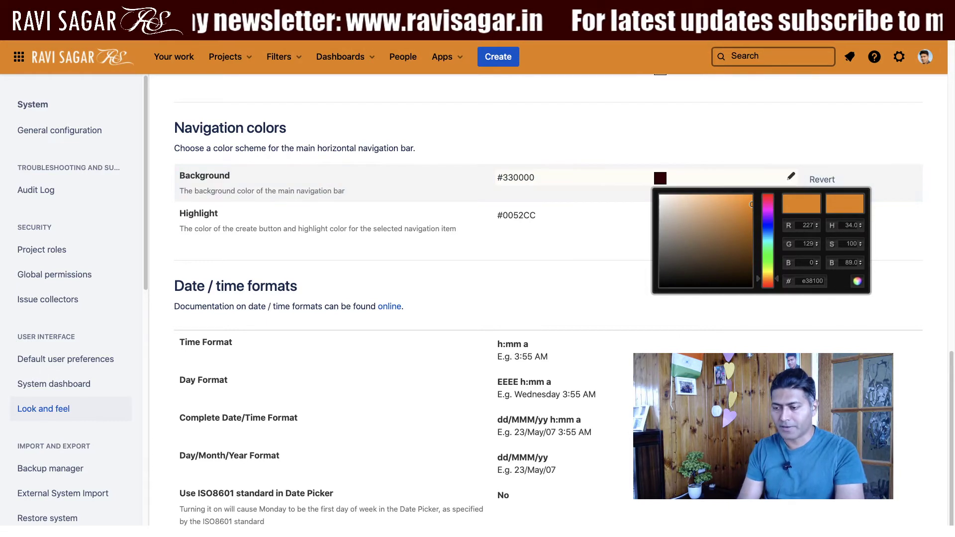
# Reload Jira to show the maroon bar, then compare it with the ravisagar.in tab
pyautogui.click(577, 145)
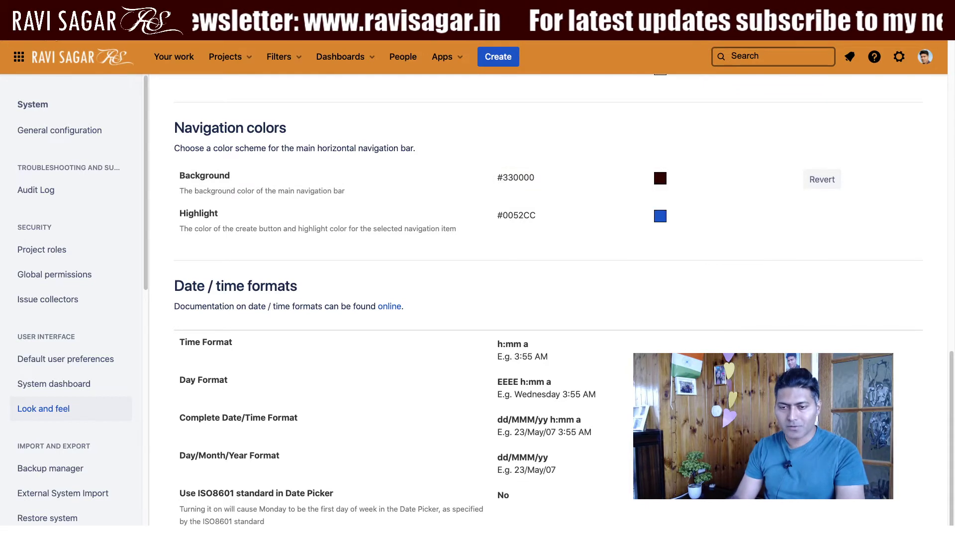
pyautogui.press('super+r')
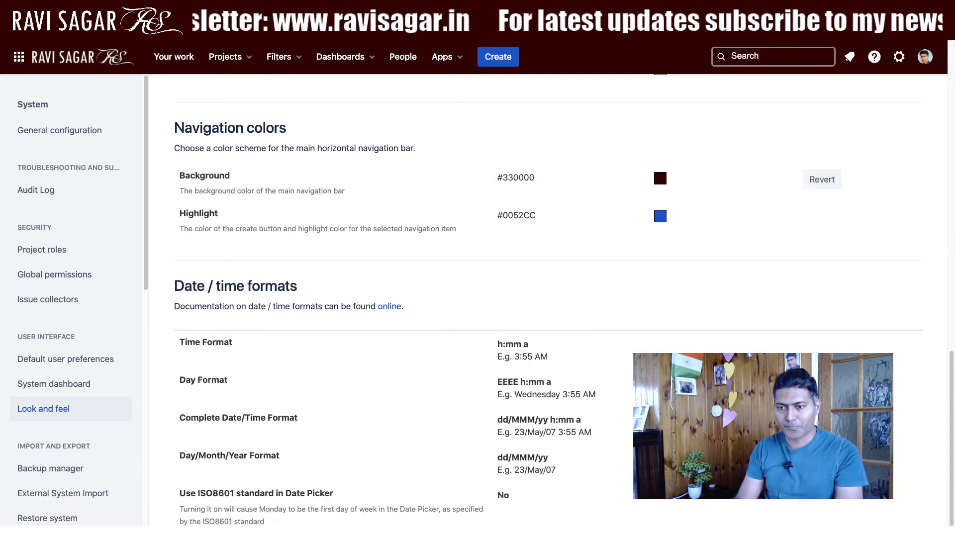
pyautogui.hotkey('ctrl', 'Tab')
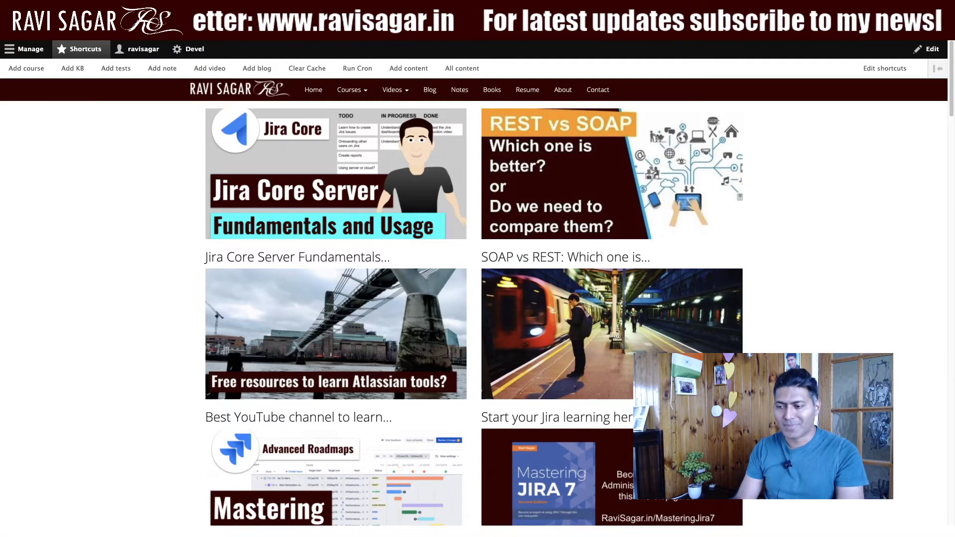
# Back in Jira, enable Show on dashboard sidebar for the site title and save it
pyautogui.hotkey('ctrl', 'shift', 'Tab')
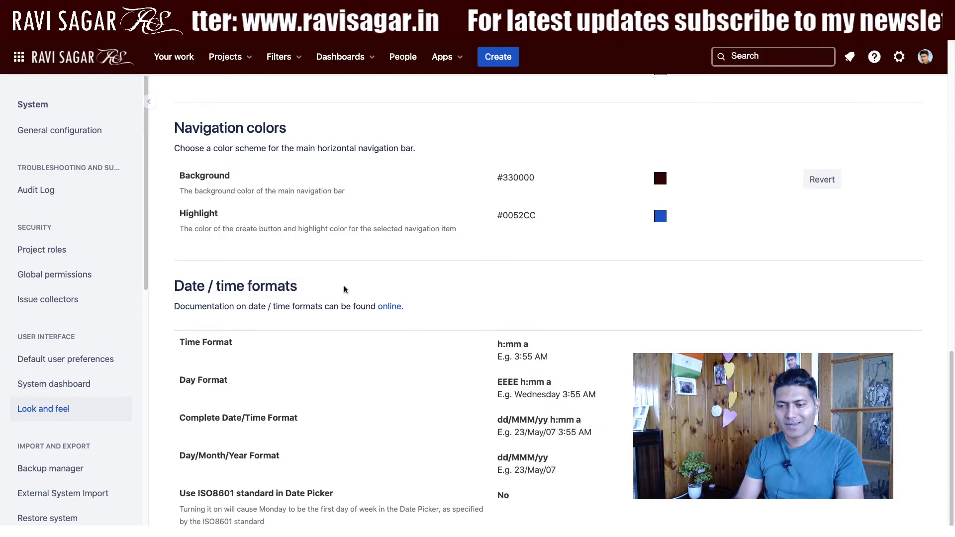
pyautogui.scroll(15, 347, 285)
pyautogui.scroll(1, 347, 285)
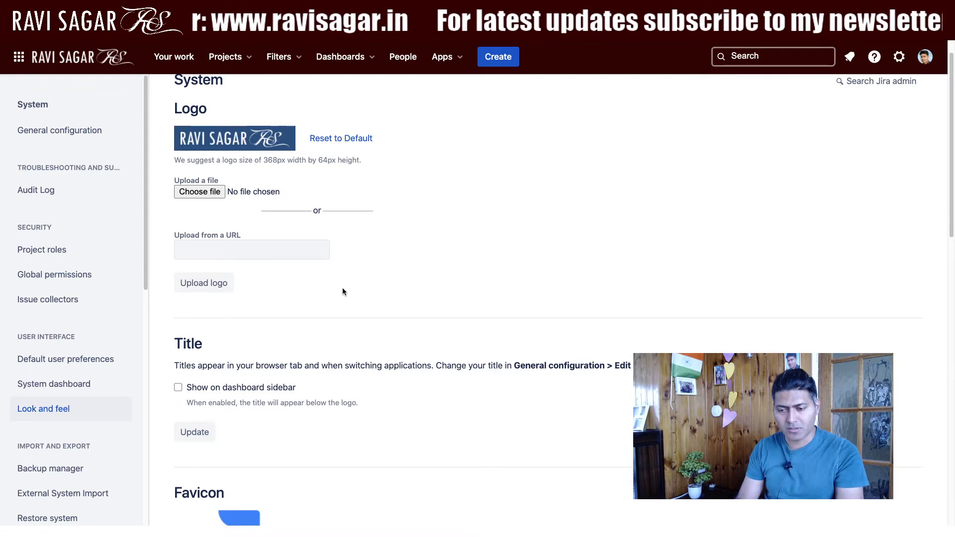
pyautogui.scroll(-4, 342, 287)
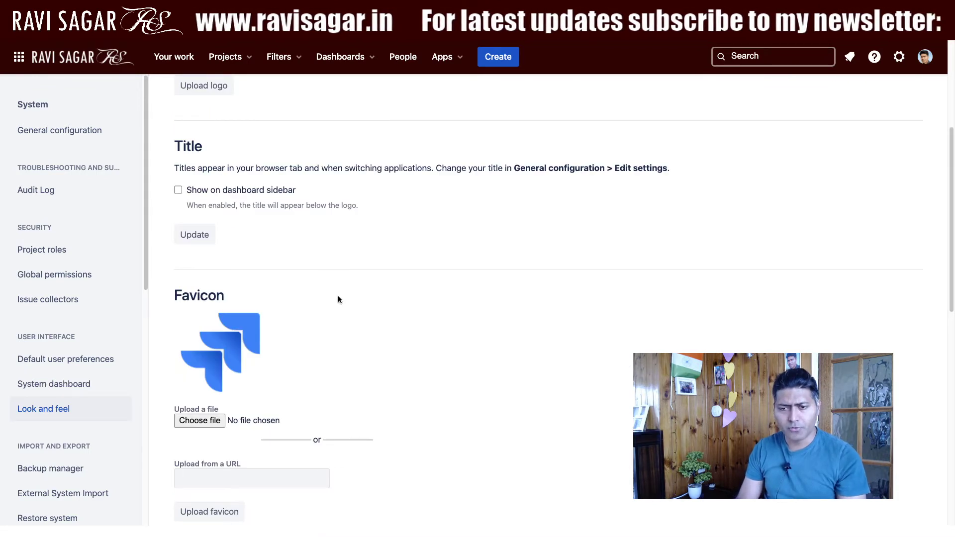
pyautogui.scroll(-1, 340, 291)
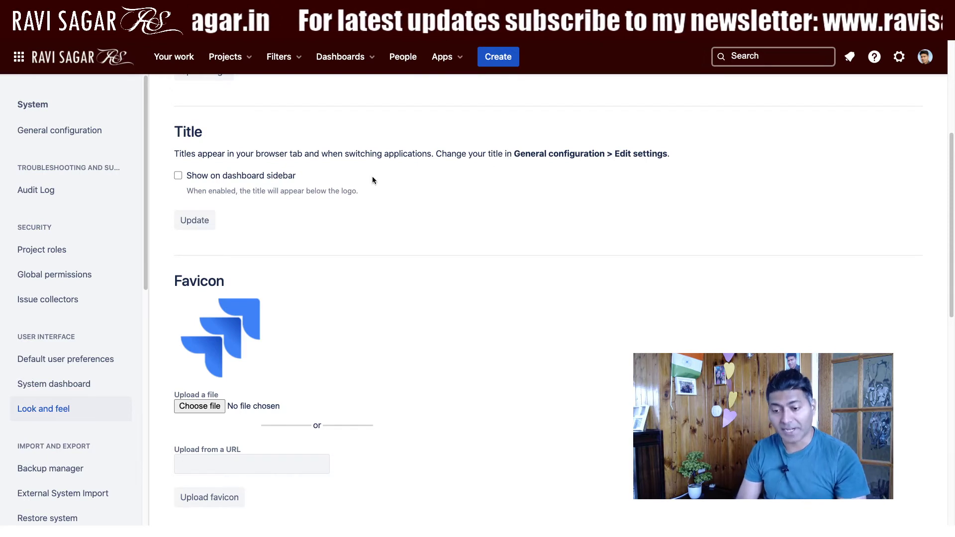
pyautogui.click(178, 176)
pyautogui.click(190, 219)
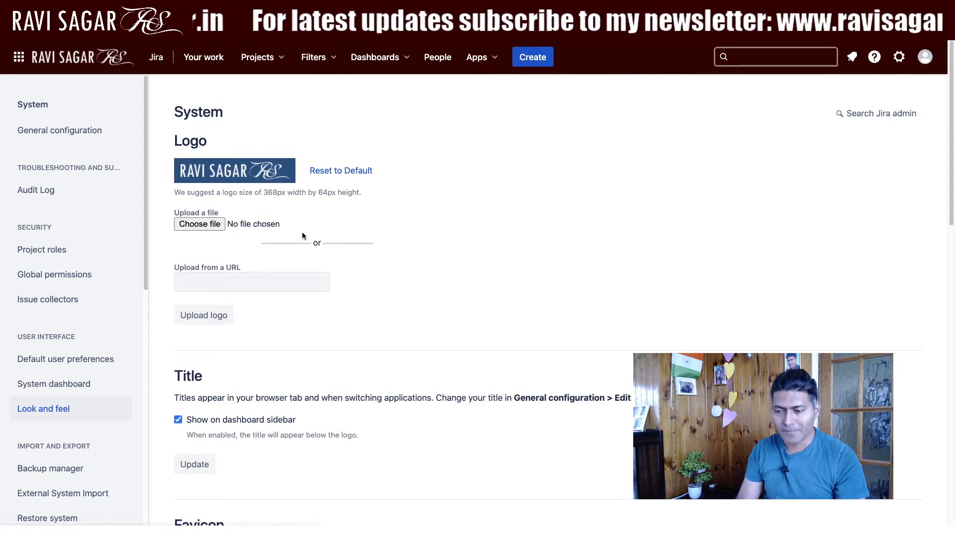
pyautogui.scroll(-10, 256, 285)
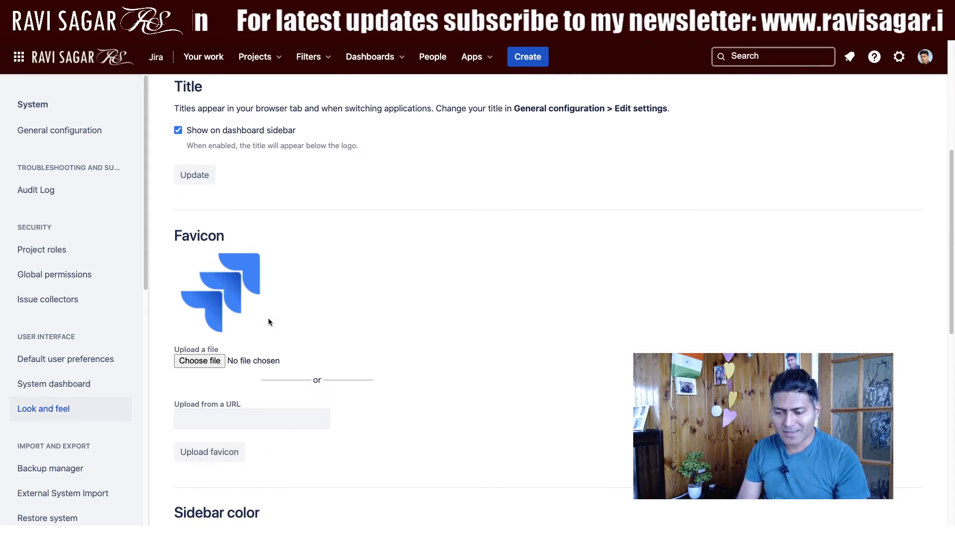
pyautogui.scroll(-3, 268, 320)
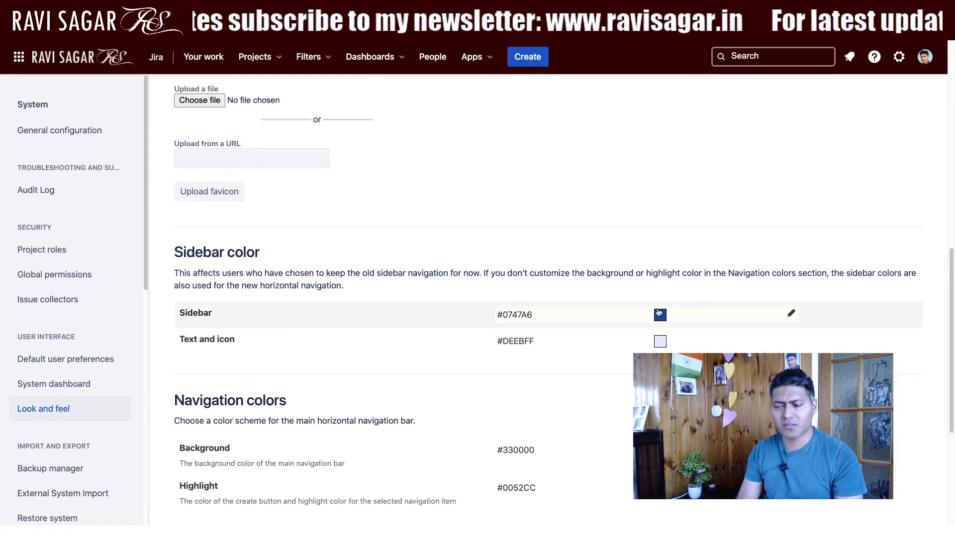
pyautogui.scroll(-10, 95, 205)
pyautogui.scroll(10, 100, 199)
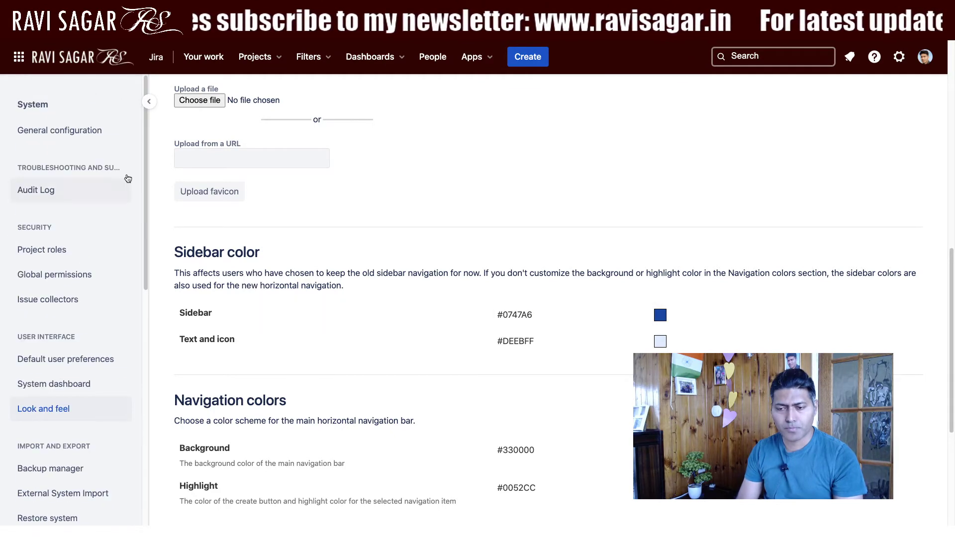
pyautogui.click(149, 101)
pyautogui.click(12, 102)
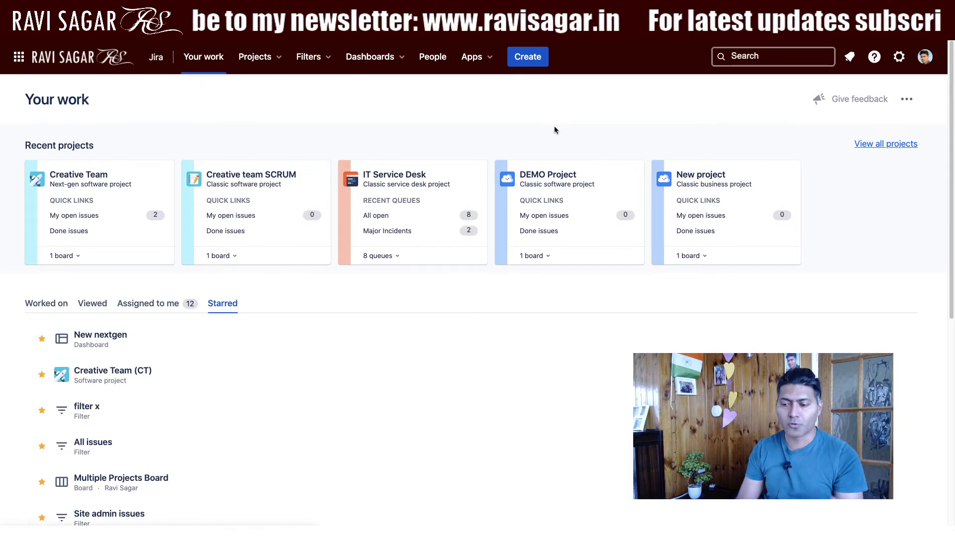
pyautogui.write('.look')
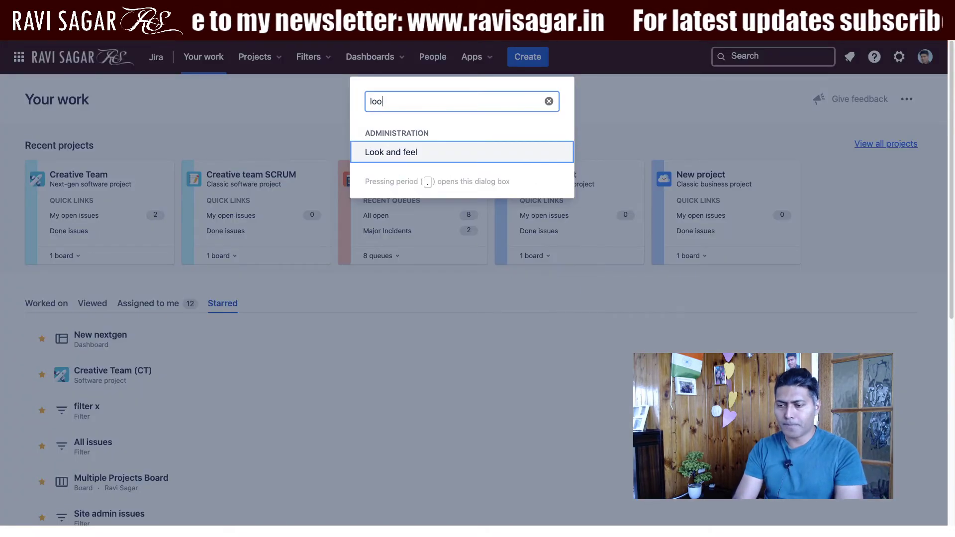
pyautogui.press('Escape')
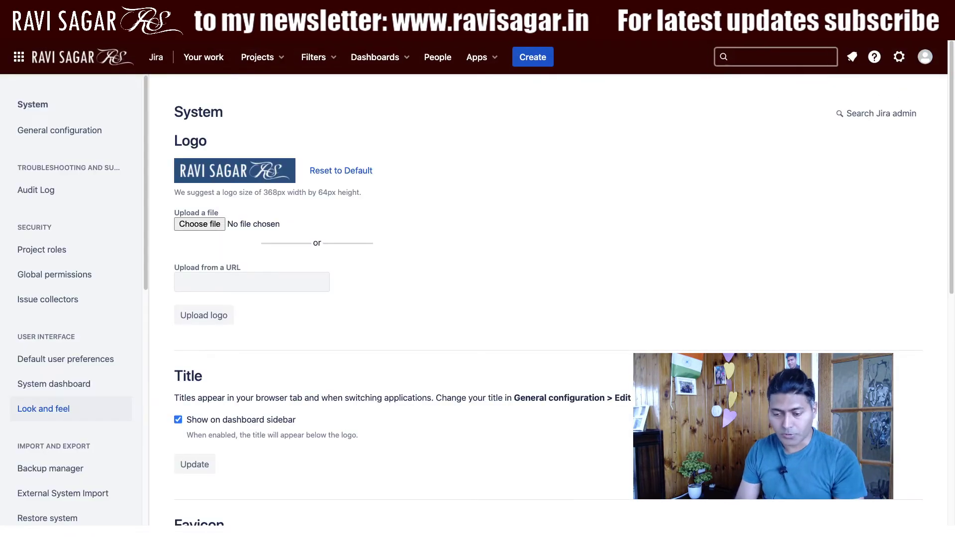
pyautogui.scroll(-10, 536, 283)
pyautogui.scroll(-7, 527, 280)
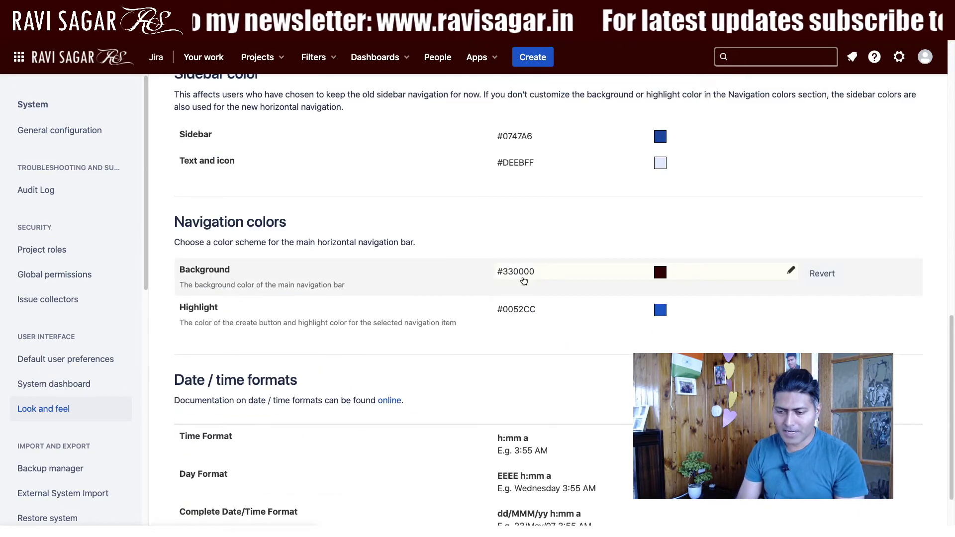
pyautogui.scroll(3, 509, 279)
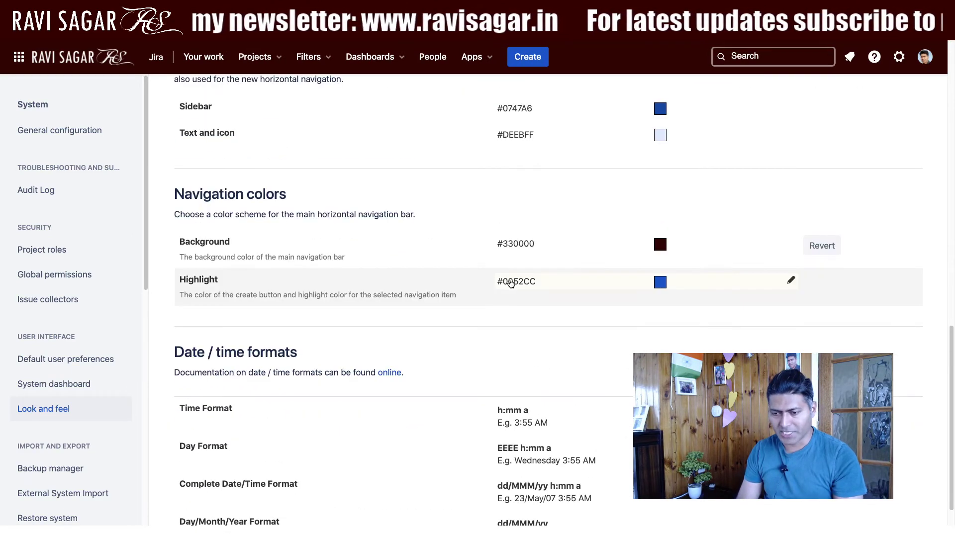
pyautogui.scroll(-3, 433, 351)
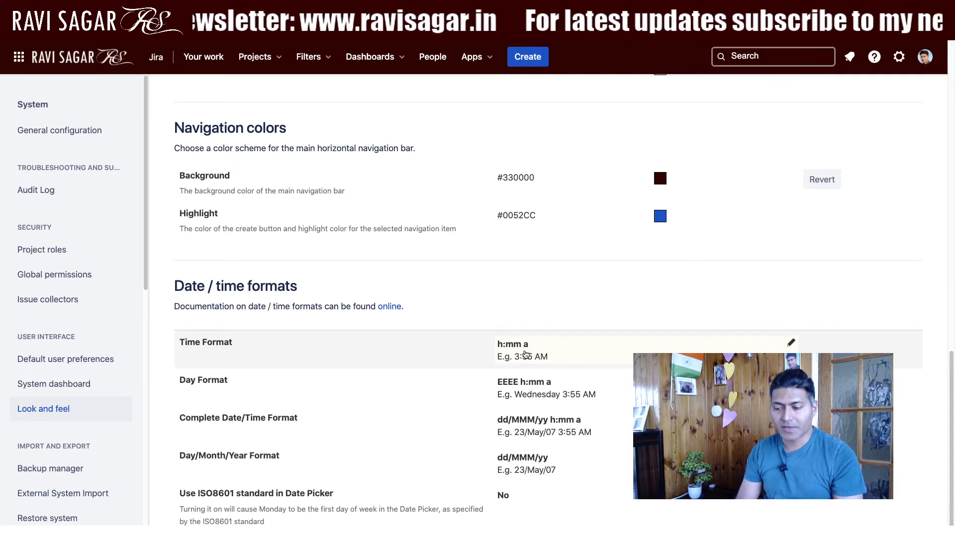
pyautogui.scroll(8, 432, 368)
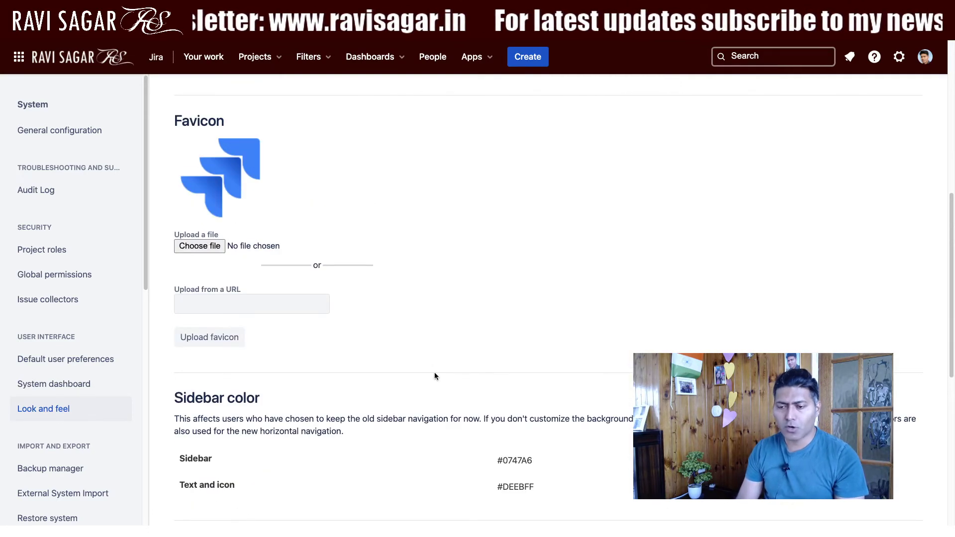
pyautogui.scroll(8, 434, 372)
pyautogui.click(926, 59)
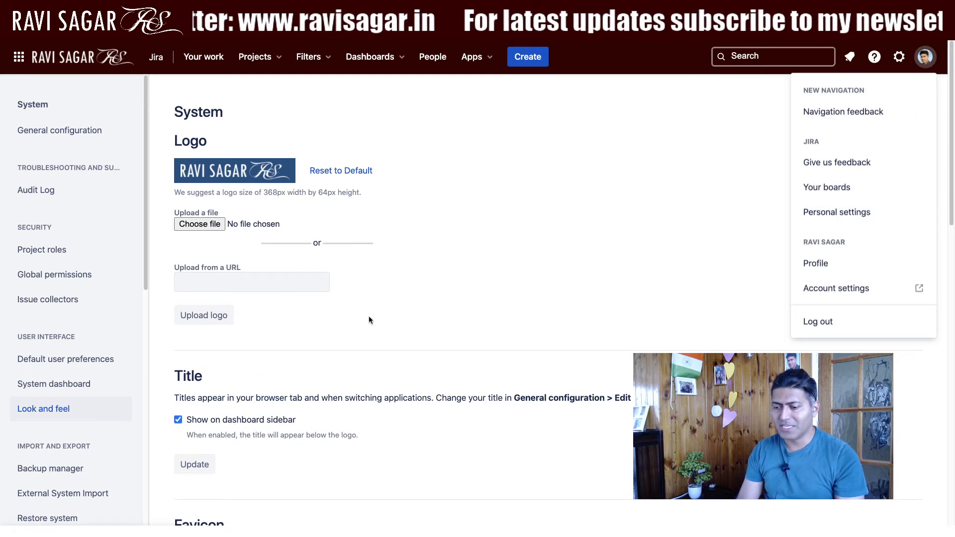
pyautogui.click(374, 341)
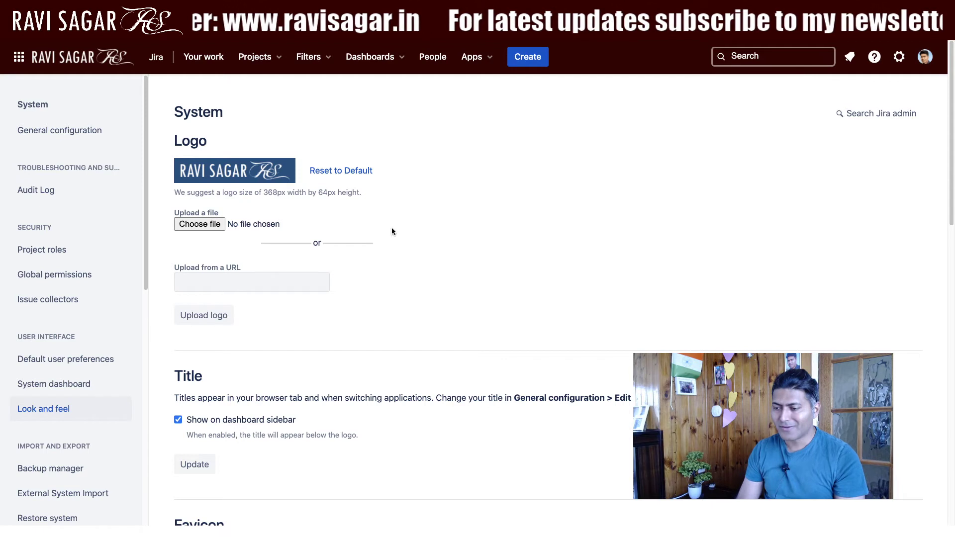
# Use the custom logo in the maroon navigation bar to return to Your work
pyautogui.click(65, 60)
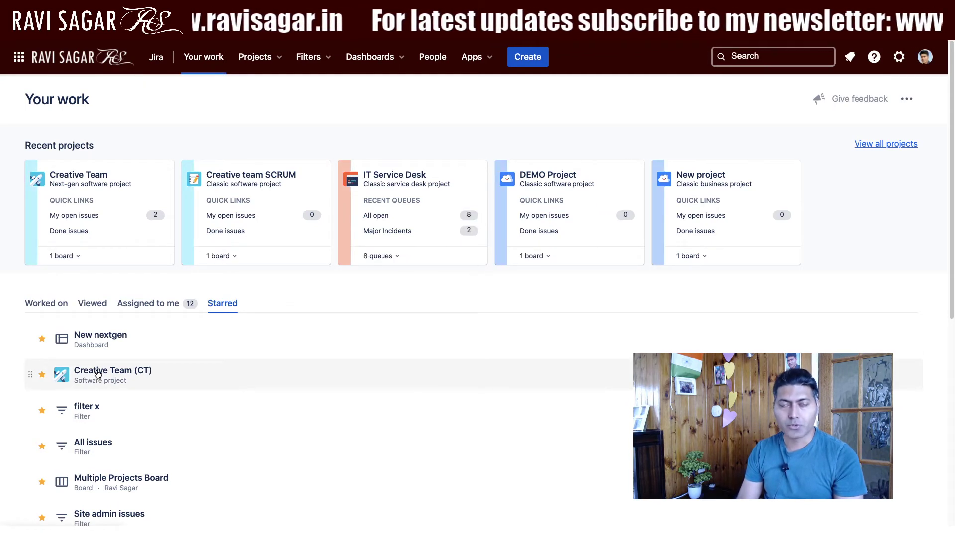
# Visit the Creative Team project, return to Your work, and open the Dashboards menu
pyautogui.click(98, 375)
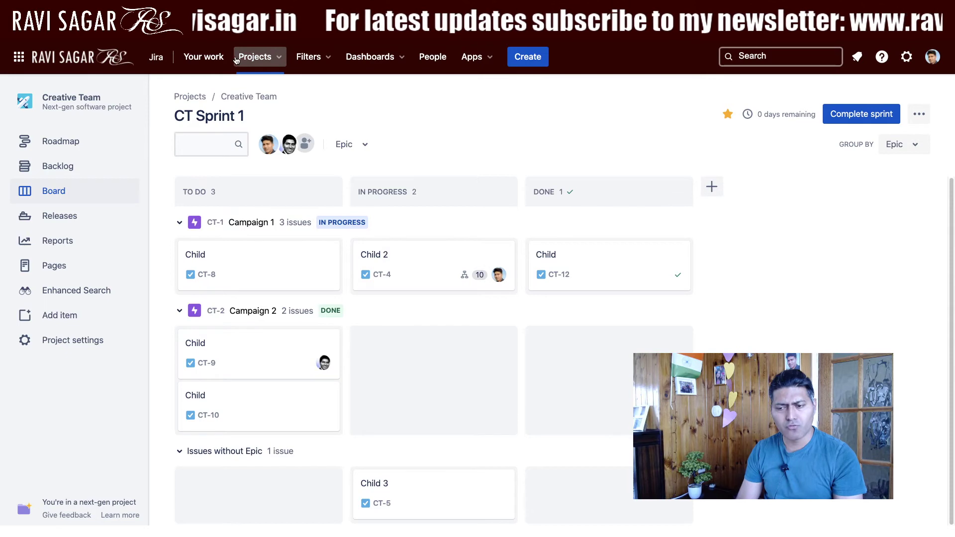
pyautogui.click(56, 60)
pyautogui.scroll(-2, 331, 287)
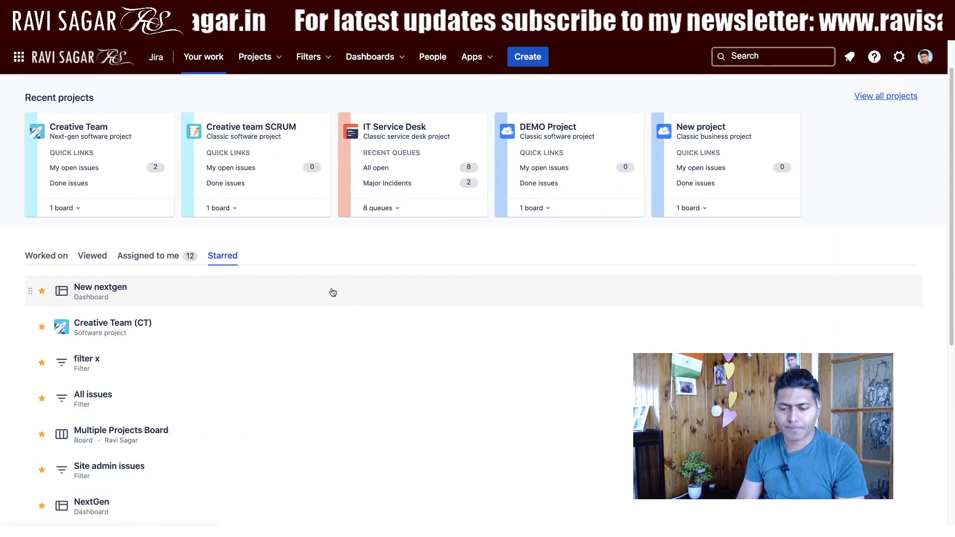
pyautogui.scroll(-2, 333, 292)
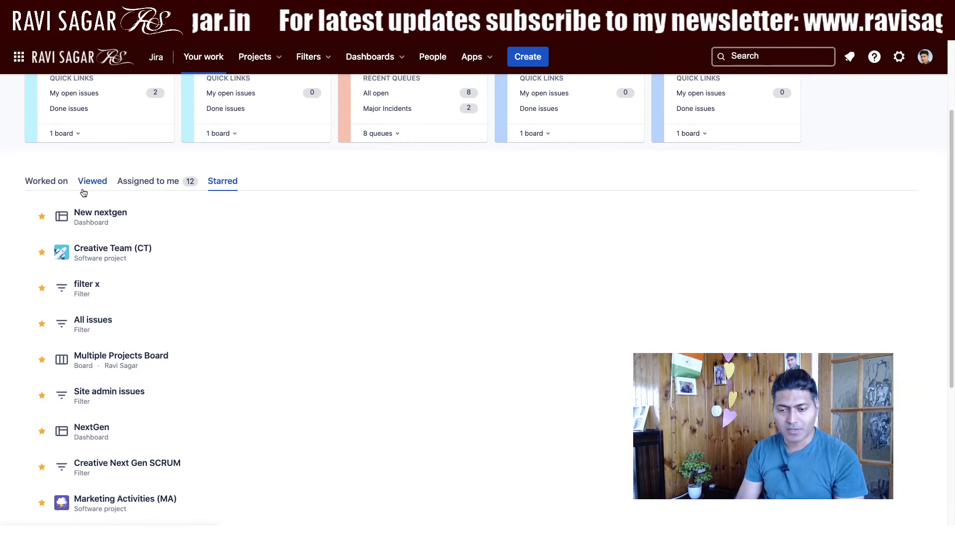
pyautogui.scroll(-3, 170, 304)
pyautogui.scroll(5, 211, 342)
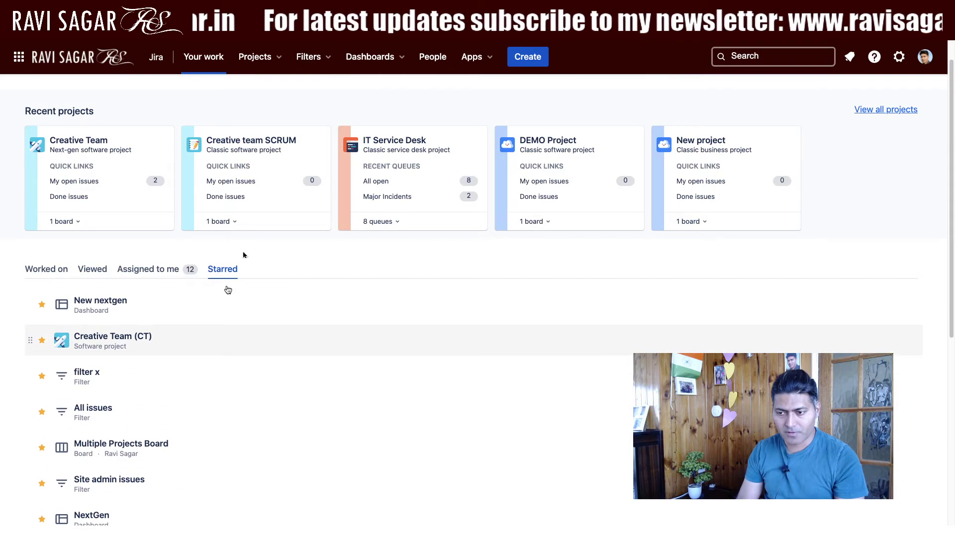
pyautogui.click(372, 56)
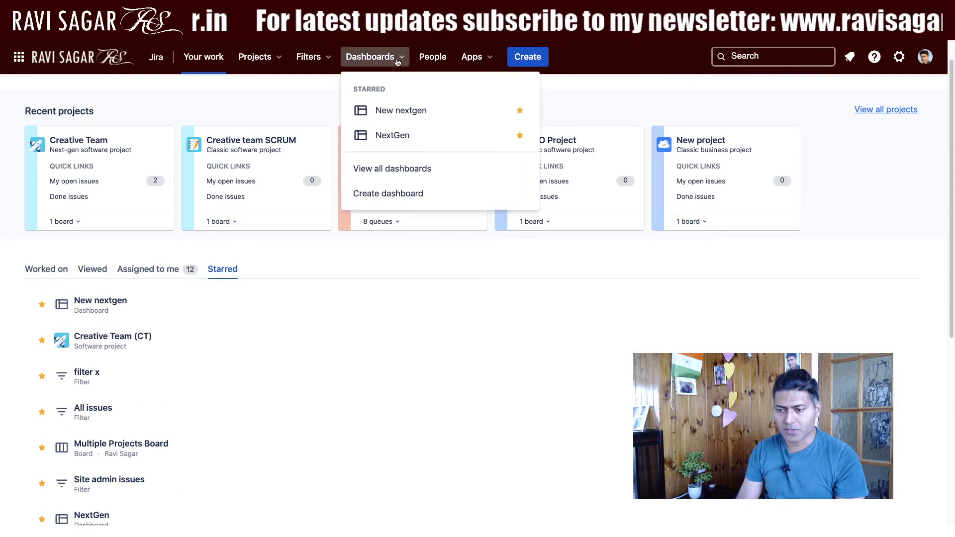
pyautogui.click(387, 172)
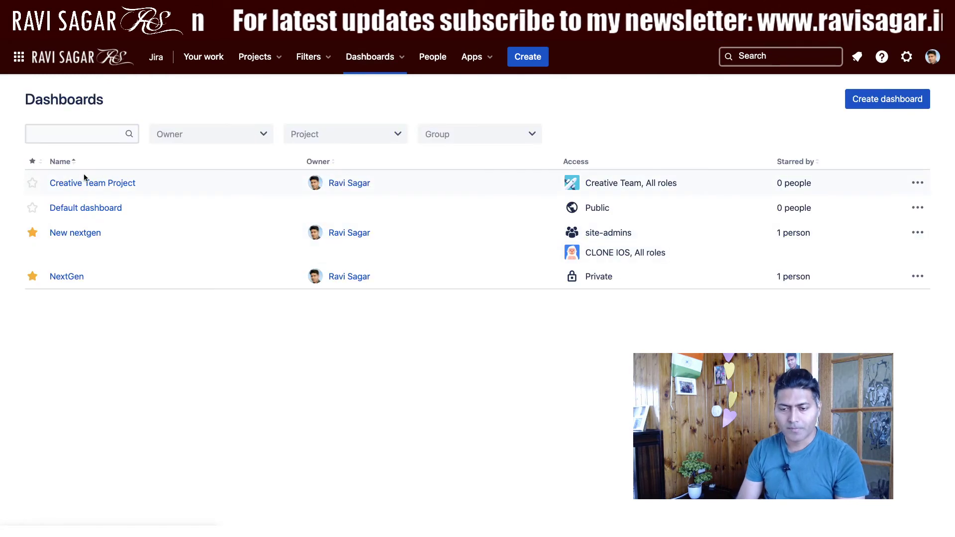
pyautogui.click(77, 209)
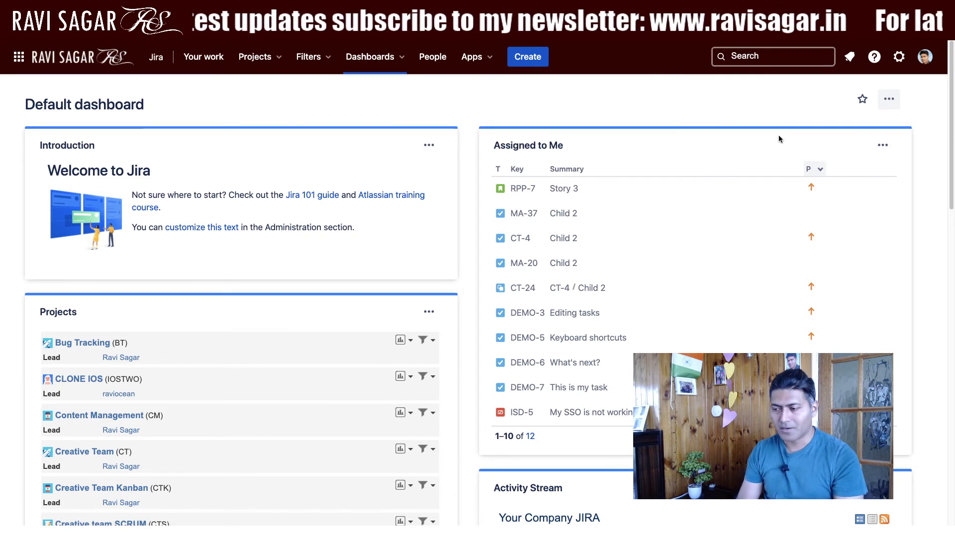
pyautogui.click(882, 145)
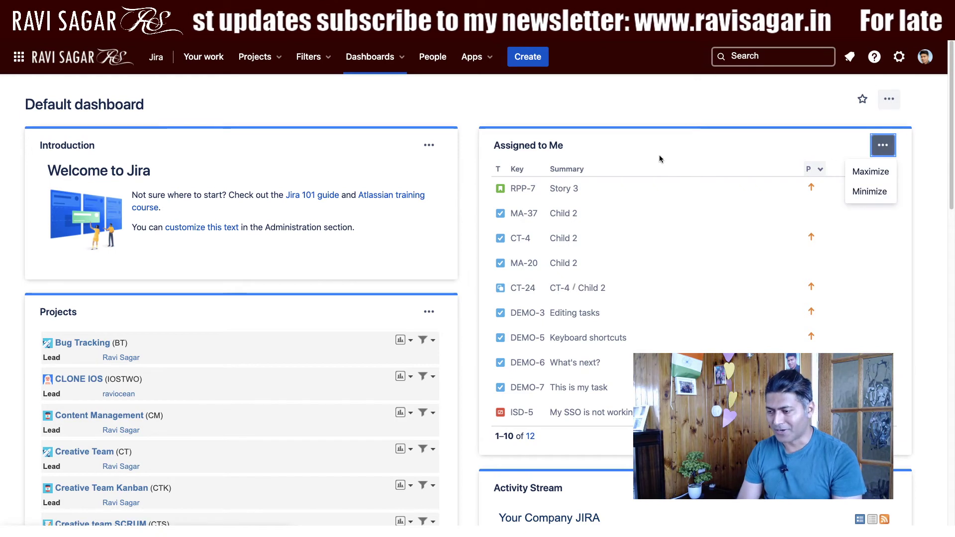
pyautogui.click(638, 152)
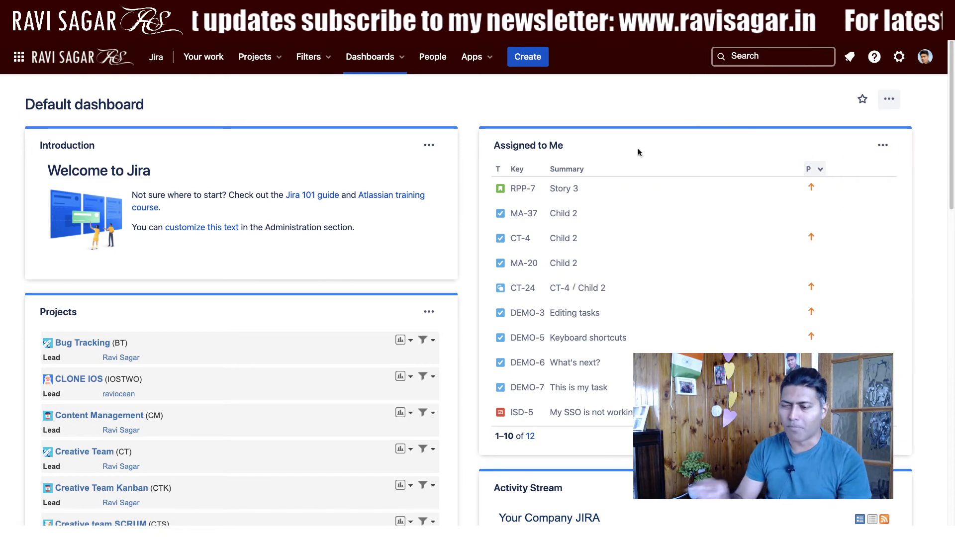
pyautogui.click(887, 149)
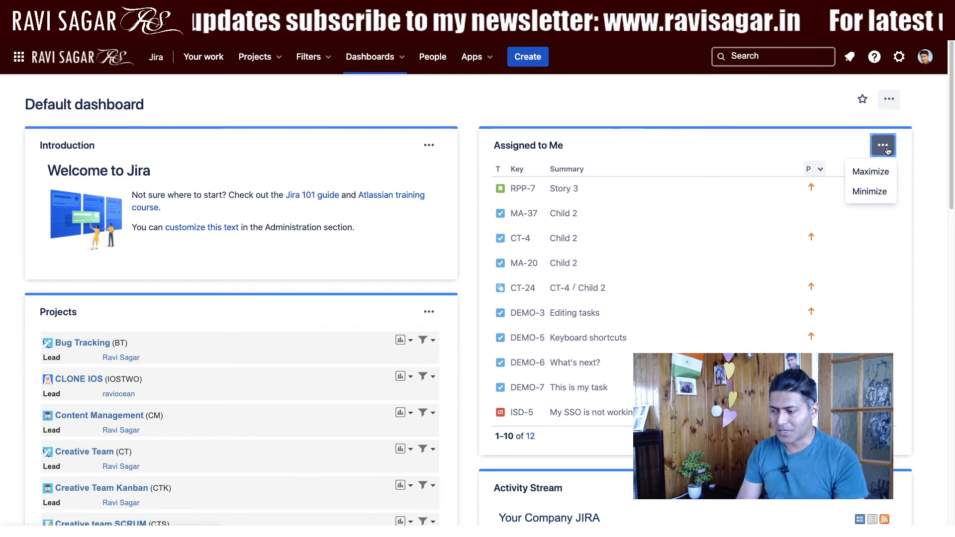
pyautogui.click(772, 149)
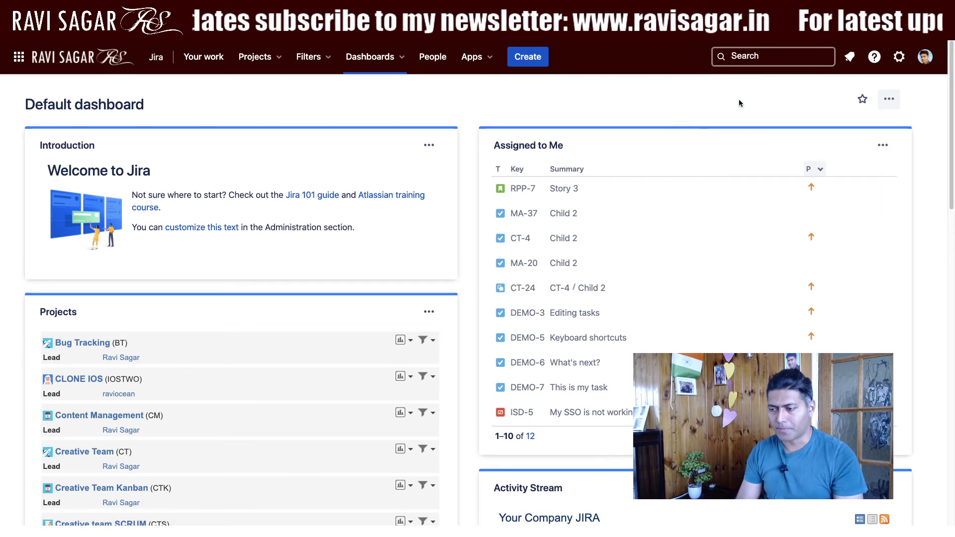
# Reach Look and feel via the 'look' admin search, then open System dashboard configuration
pyautogui.press('.')
pyautogui.write('look')
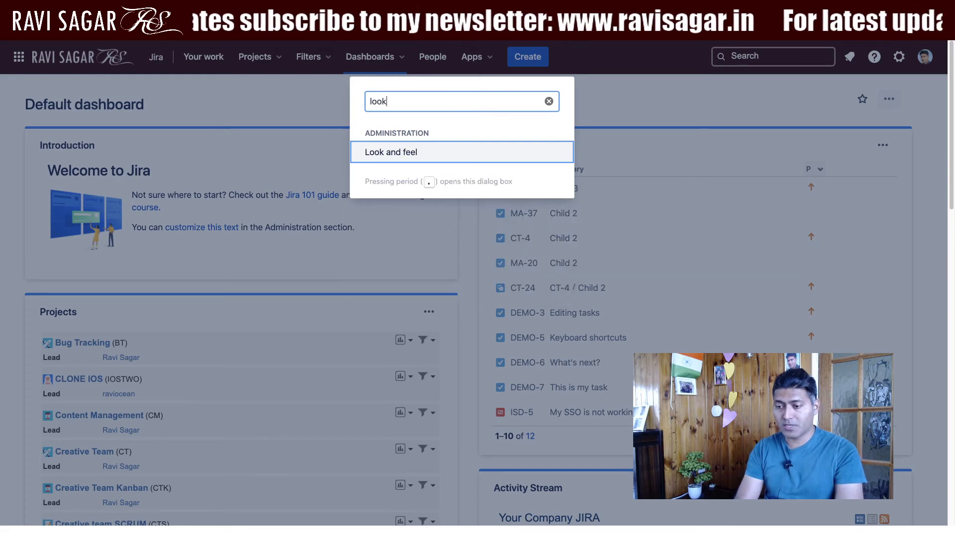
pyautogui.press('Return')
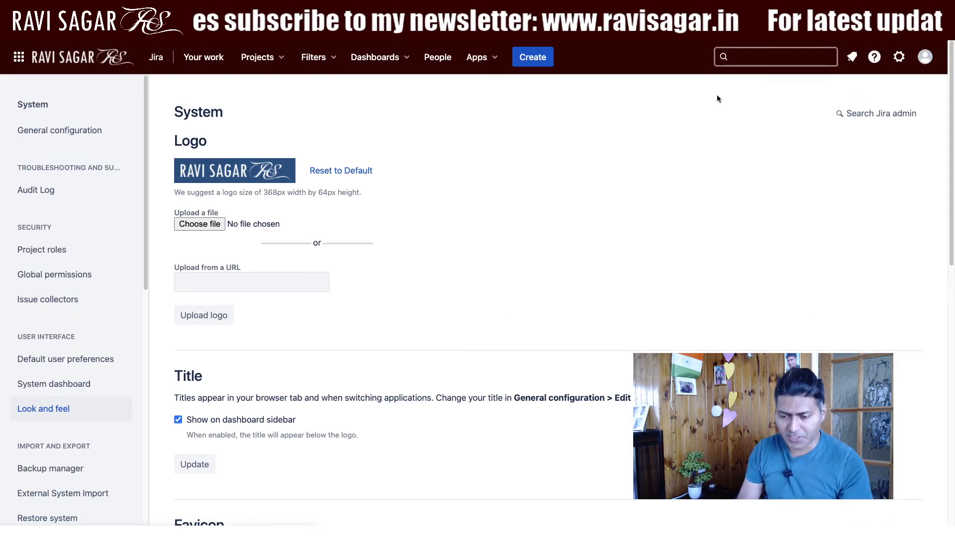
pyautogui.scroll(-10, 570, 240)
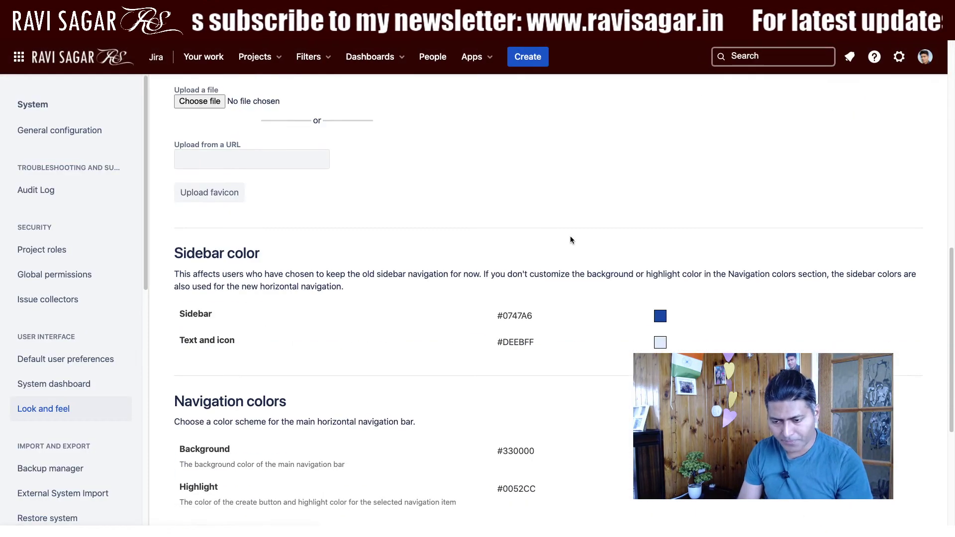
pyautogui.scroll(-5, 571, 240)
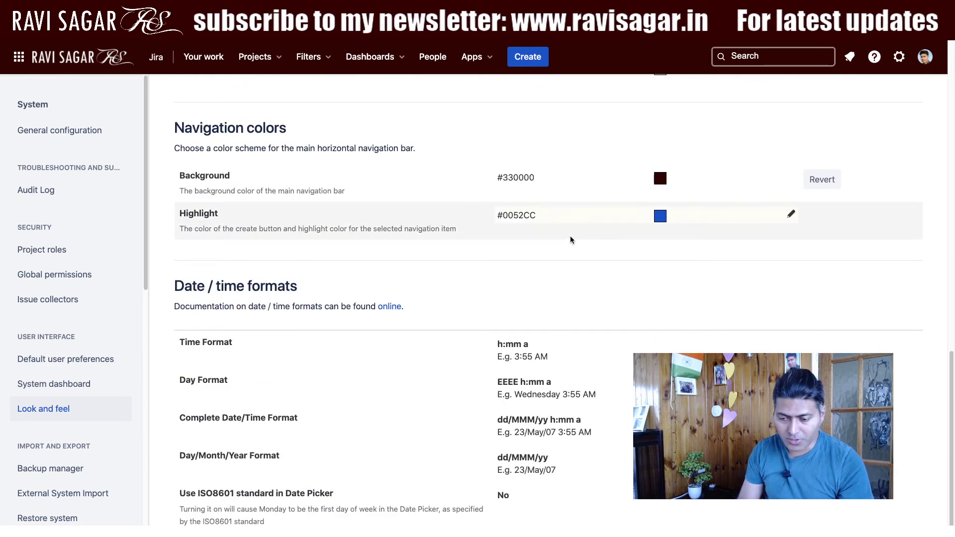
pyautogui.click(61, 383)
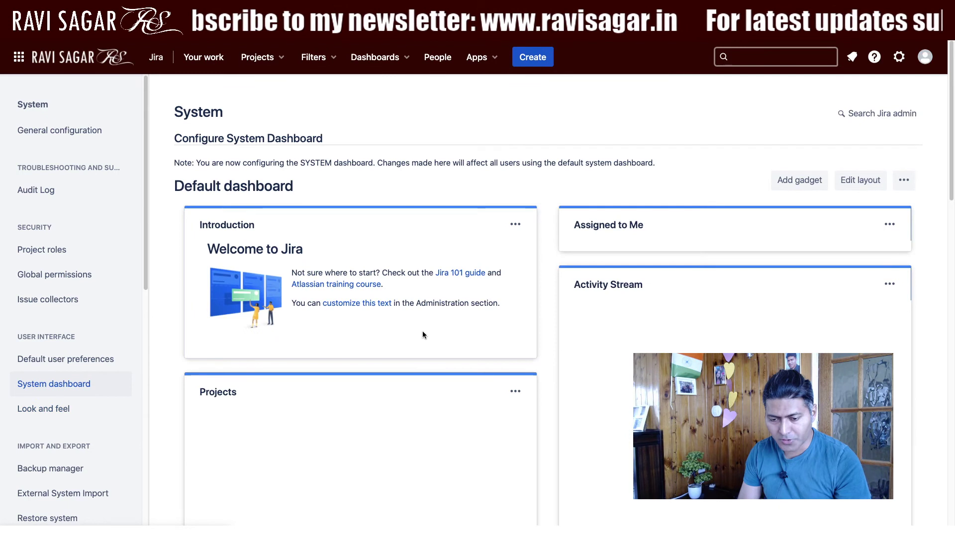
# Colour the Introduction and Assigned to Me gadget borders green
pyautogui.click(903, 181)
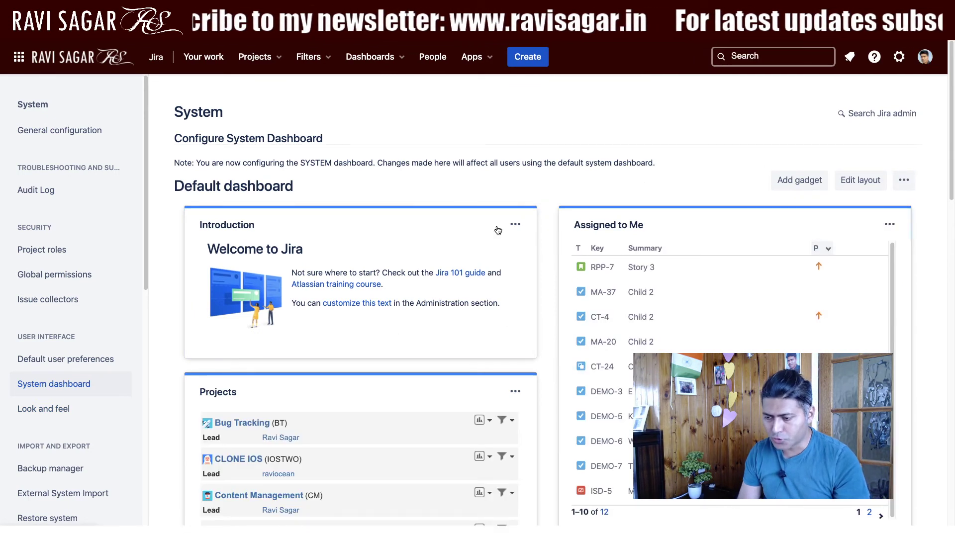
pyautogui.click(516, 226)
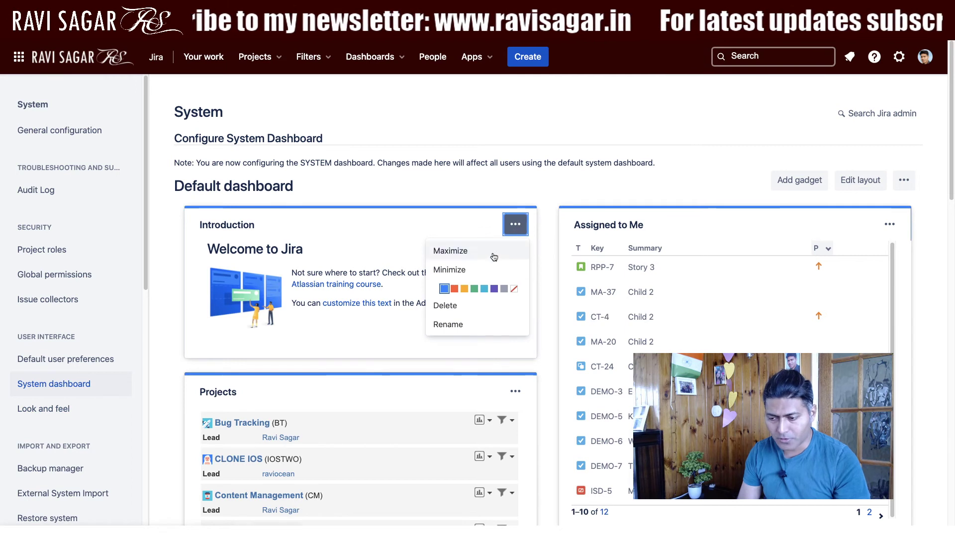
pyautogui.click(474, 289)
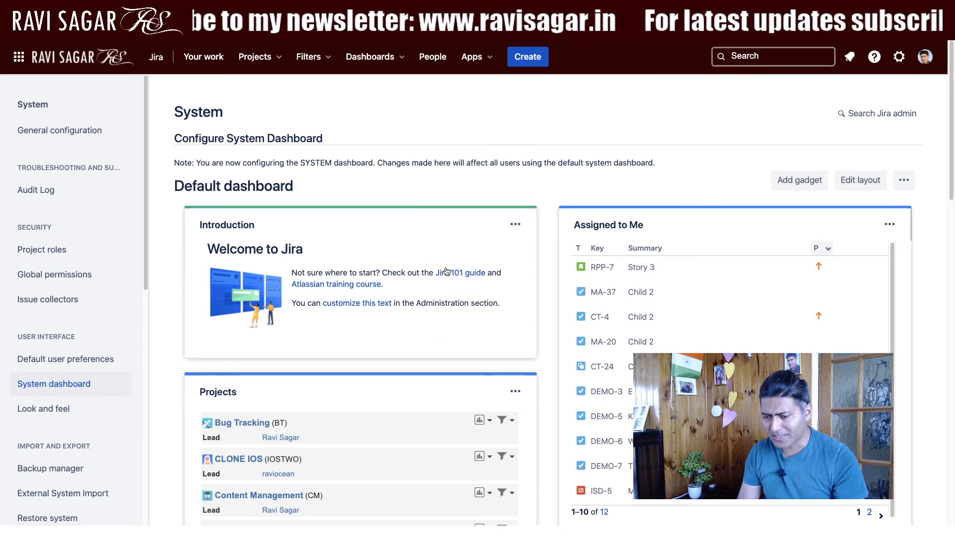
pyautogui.click(890, 224)
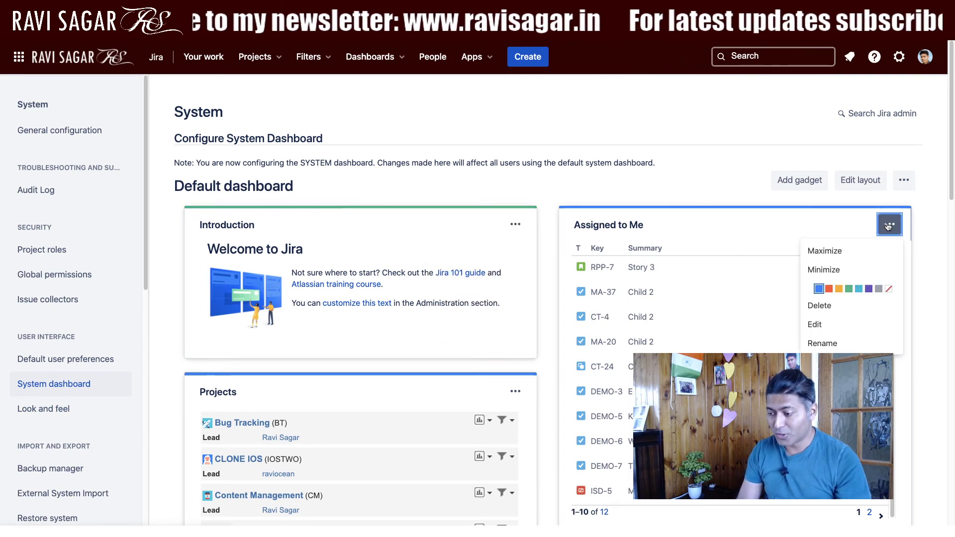
pyautogui.click(849, 290)
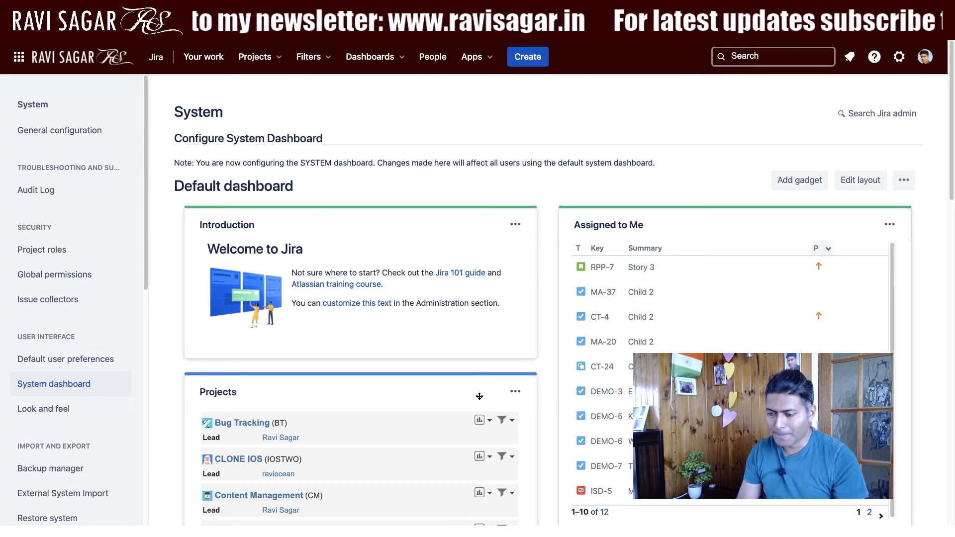
# Give the Projects gadget a purple top border
pyautogui.click(512, 393)
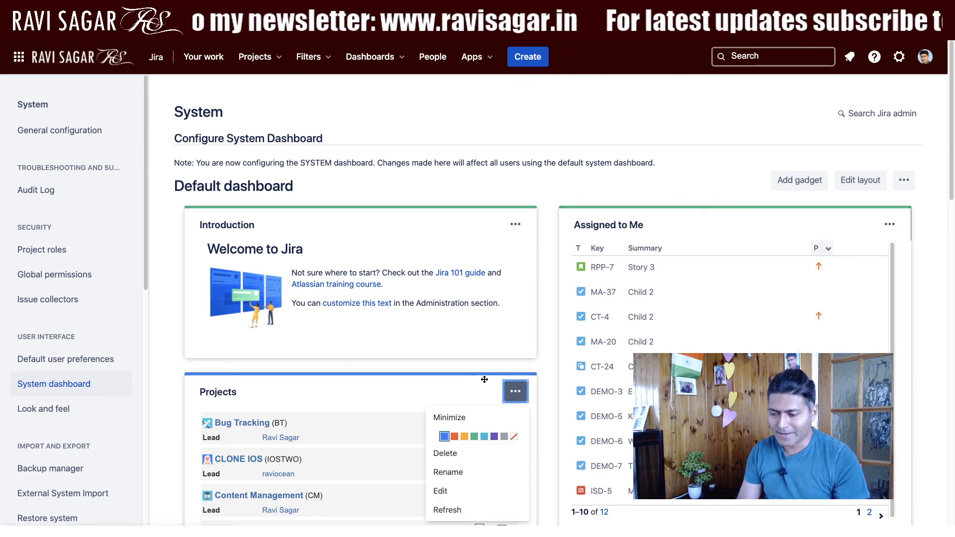
pyautogui.click(495, 437)
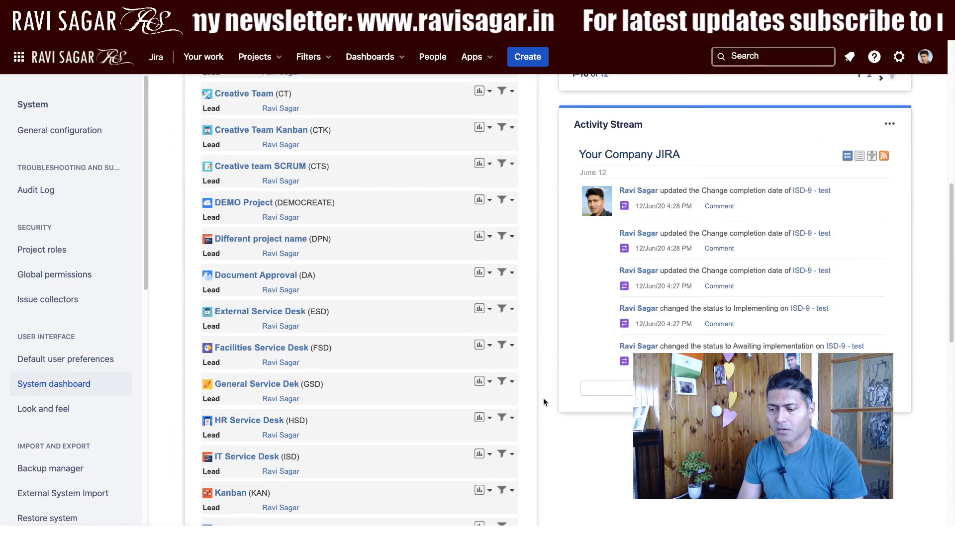
pyautogui.scroll(-10, 449, 274)
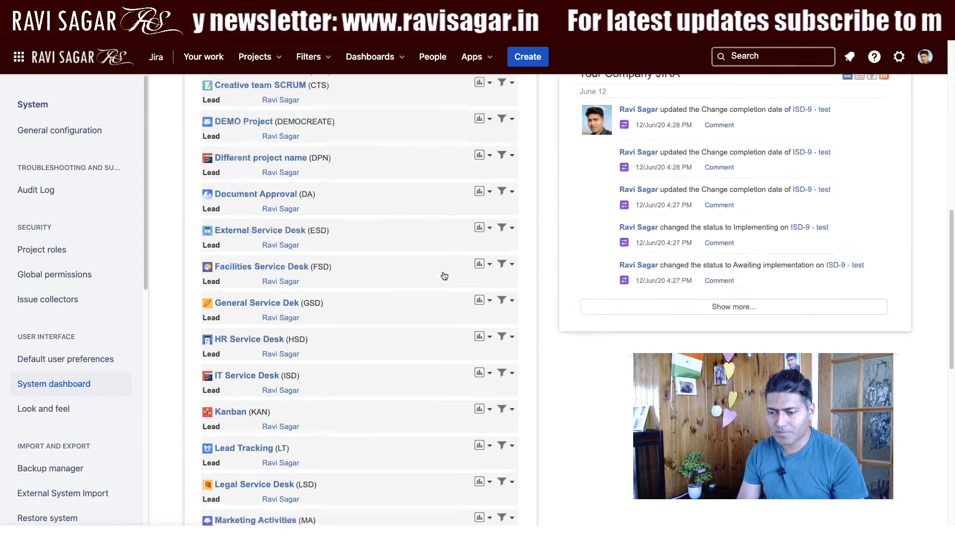
pyautogui.scroll(10, 476, 324)
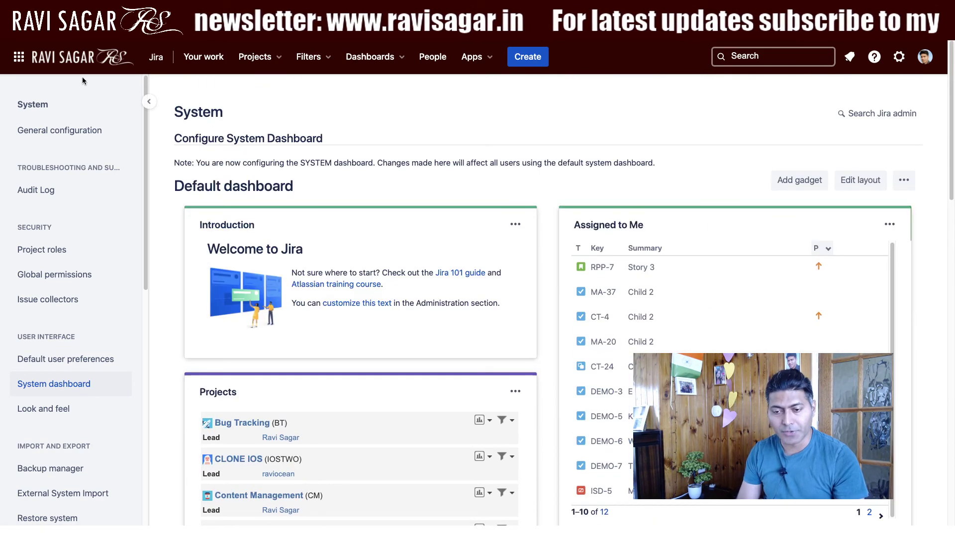
pyautogui.click(370, 57)
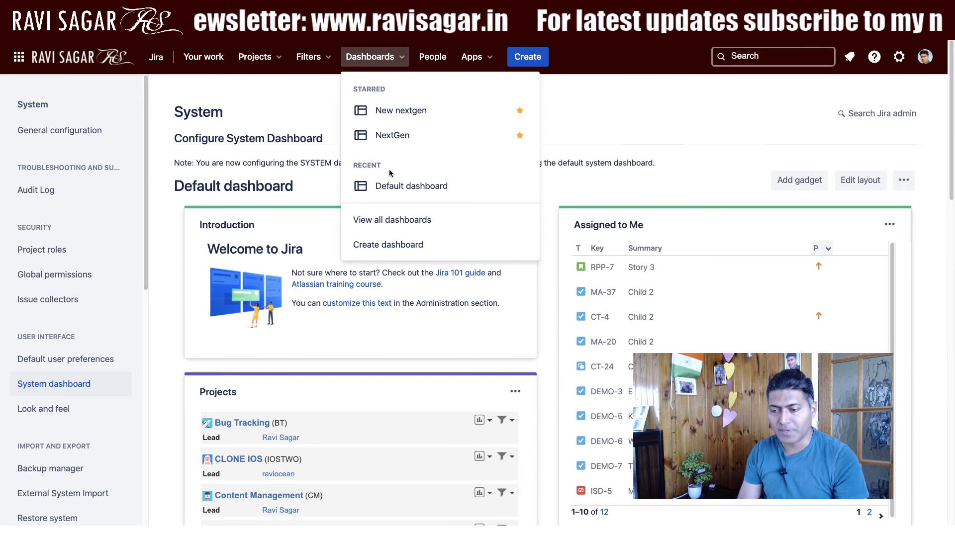
# On New nextgen, colour the Recently Created Chart border red, then reopen the Default dashboard
pyautogui.click(401, 110)
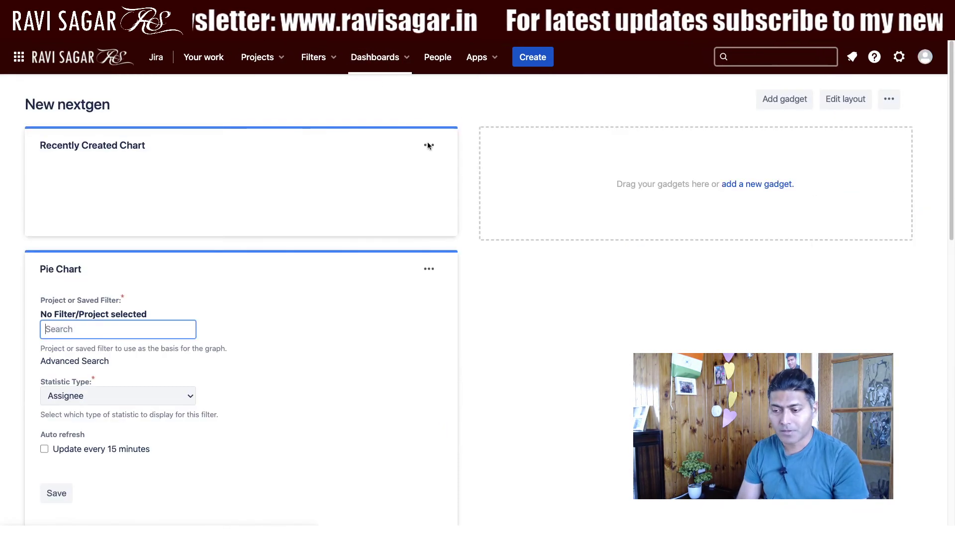
pyautogui.click(428, 145)
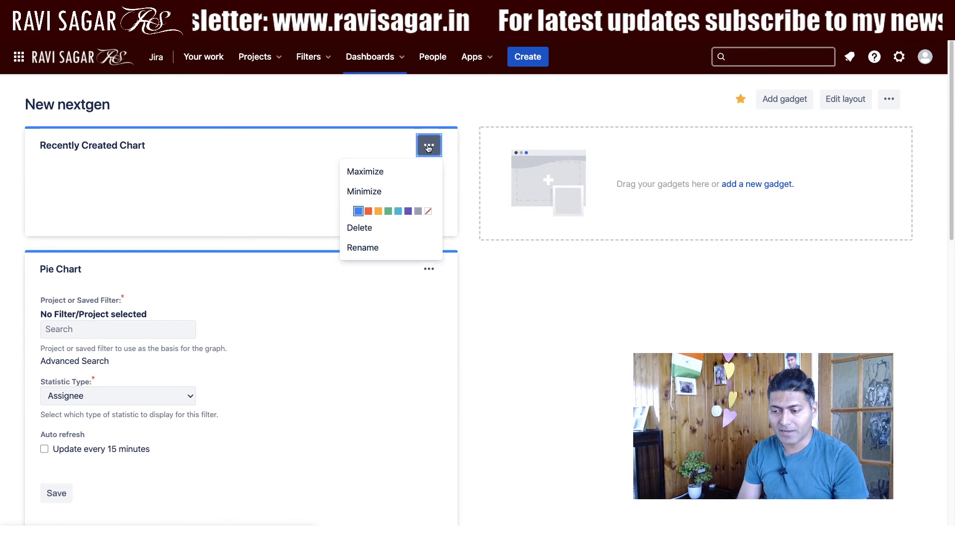
pyautogui.click(368, 212)
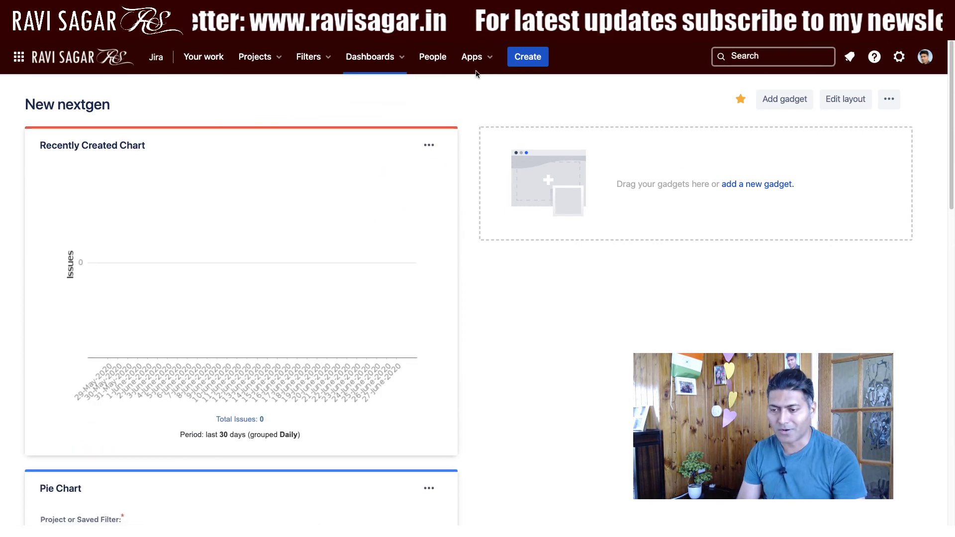
pyautogui.click(374, 56)
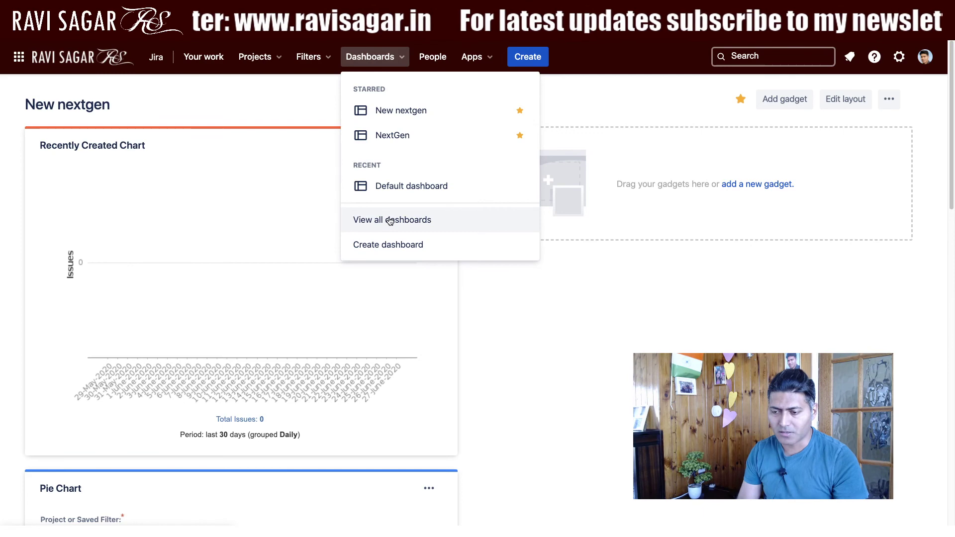
pyautogui.click(414, 184)
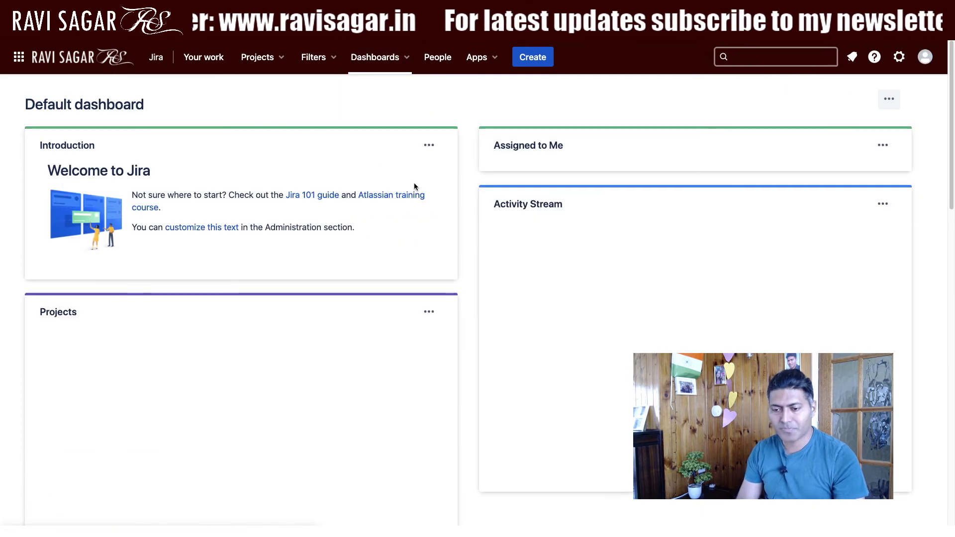